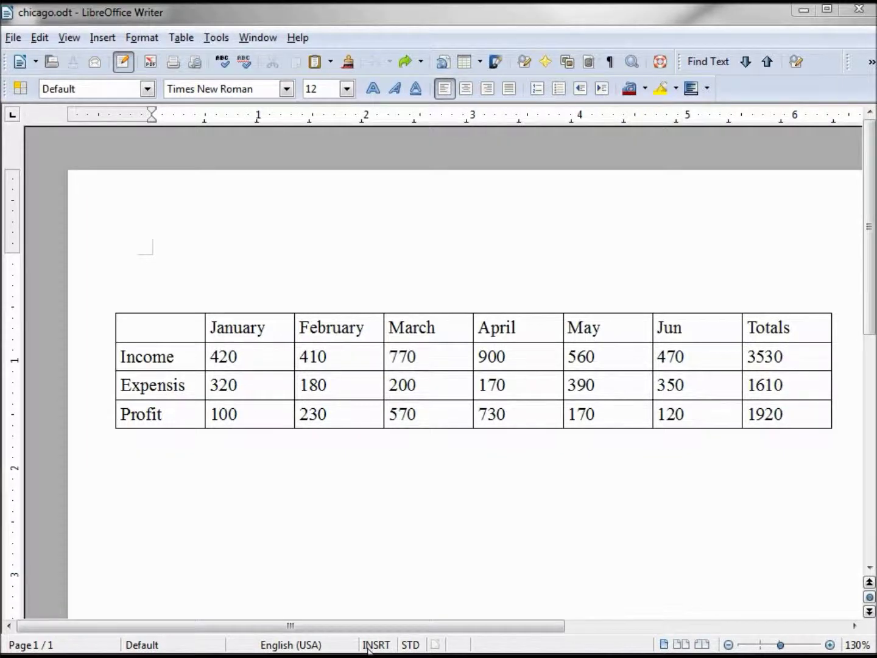
# Apply the Default AutoFormat to the Writer income table.
pyautogui.click(513, 384)
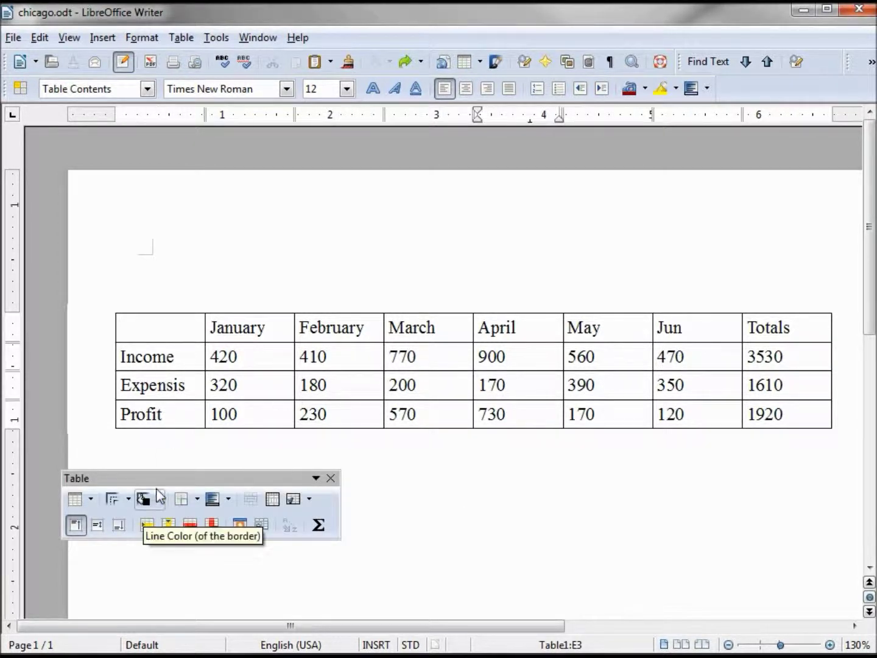
pyautogui.click(242, 526)
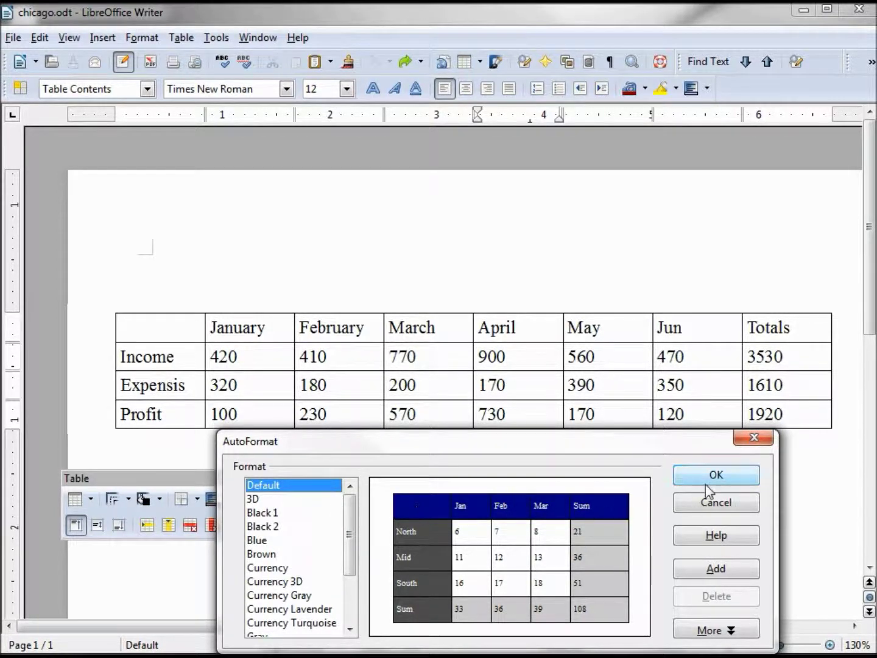
pyautogui.click(719, 475)
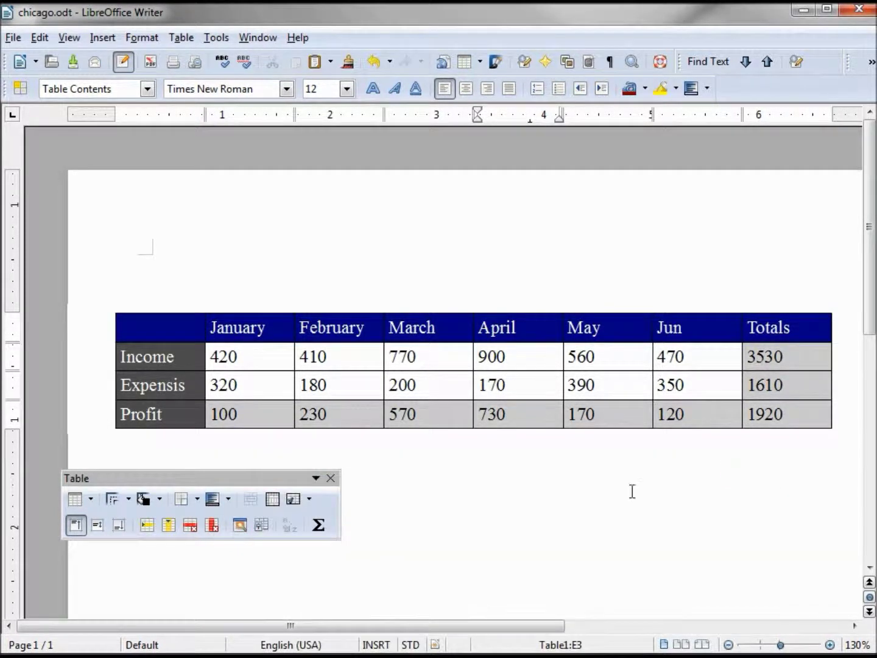
# Switch the table to the Currency AutoFormat, after briefly previewing Currency 3D.
pyautogui.click(239, 526)
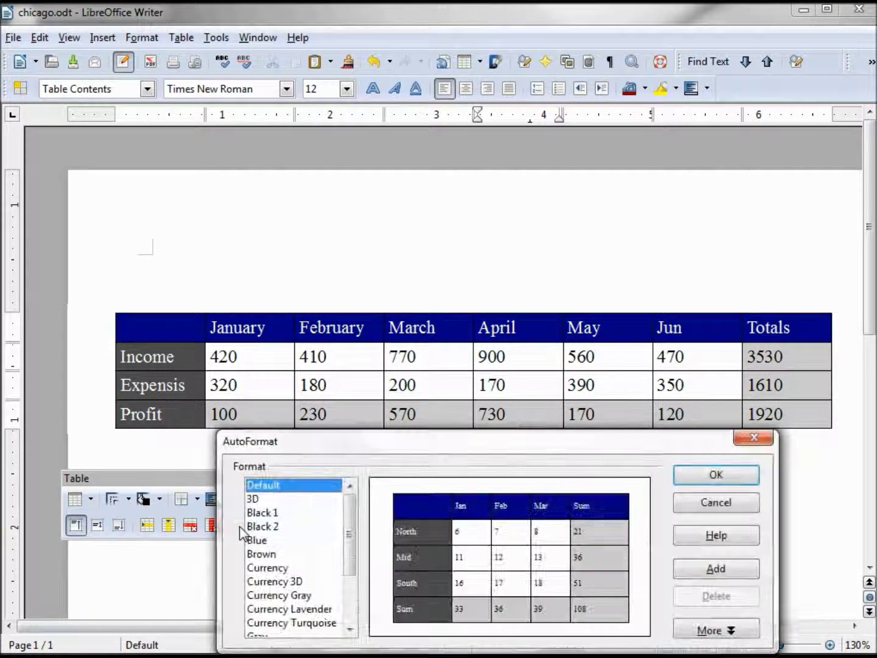
pyautogui.scroll(-3, 350, 523)
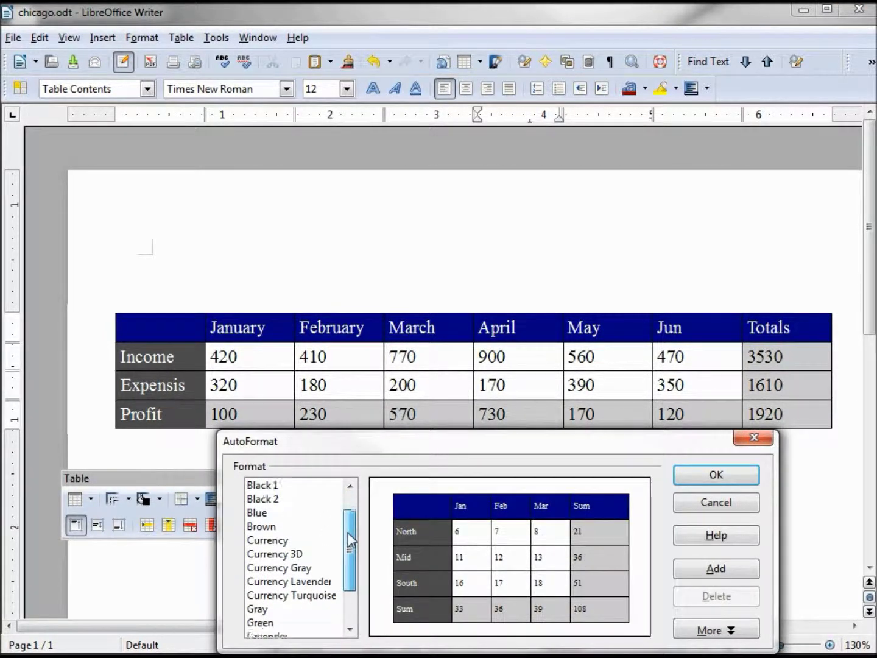
pyautogui.click(280, 527)
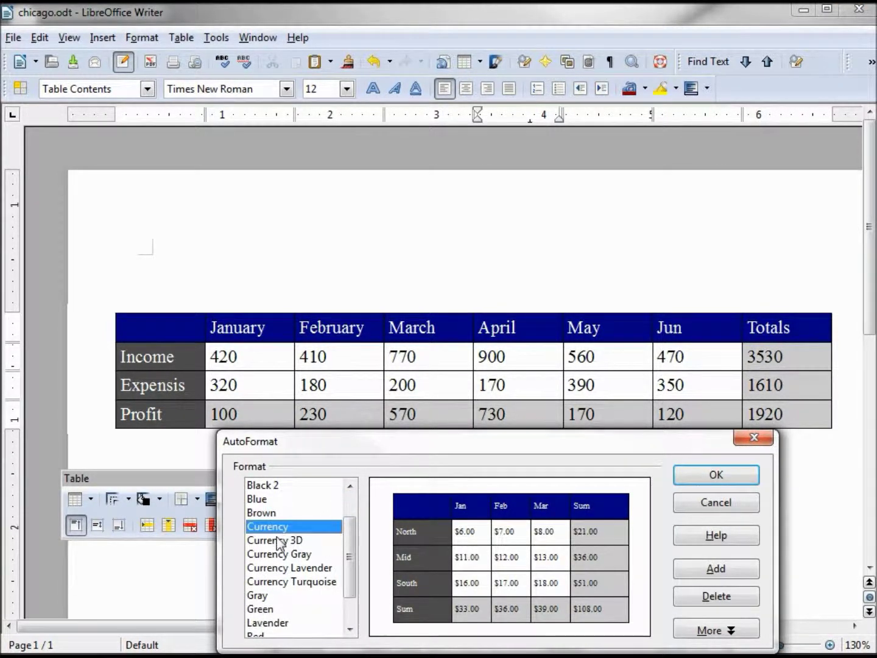
pyautogui.click(278, 539)
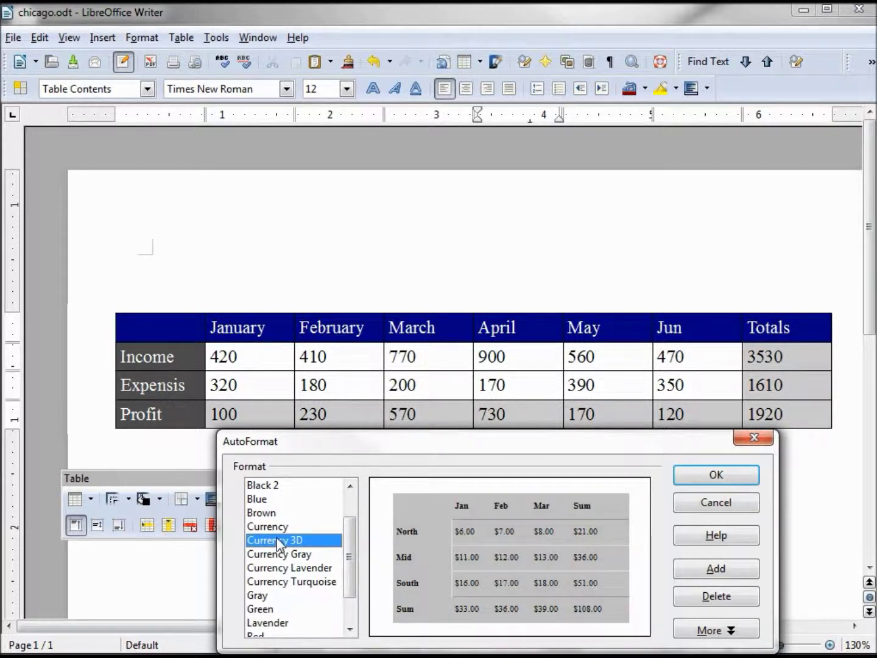
pyautogui.click(275, 527)
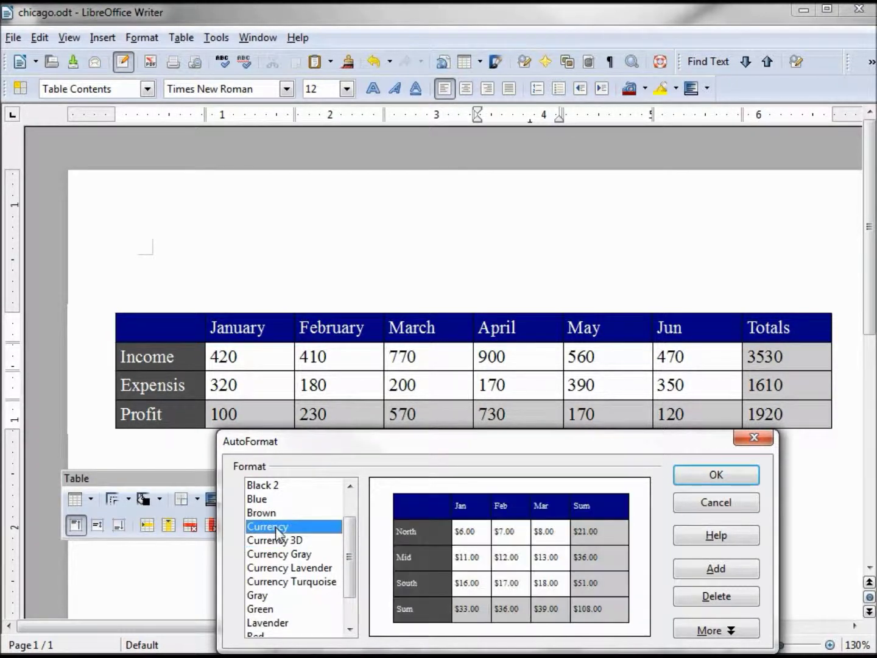
pyautogui.click(749, 480)
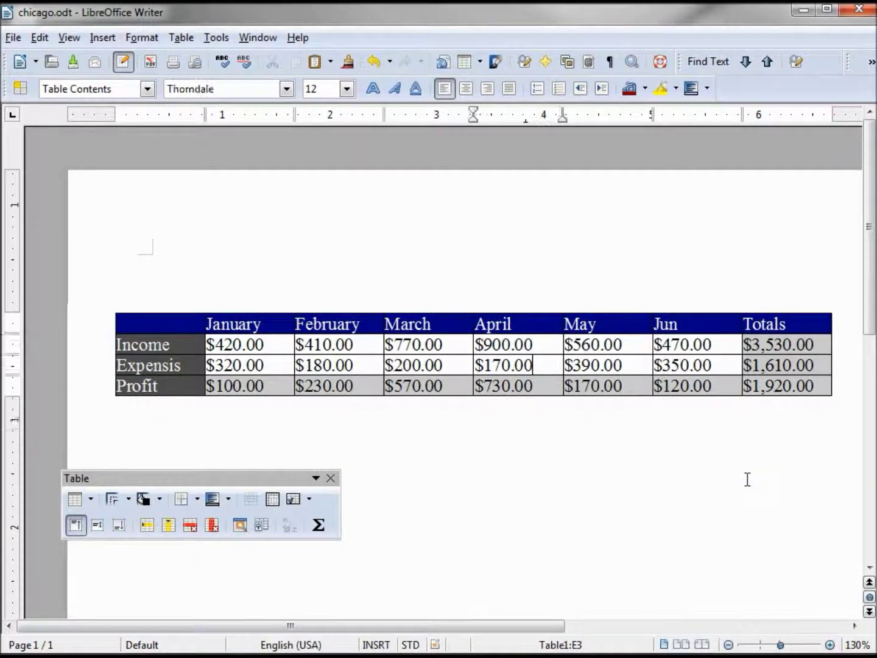
# Restyle the income table with Currency Lavender, then switch to the Calc sales sheet.
pyautogui.click(240, 525)
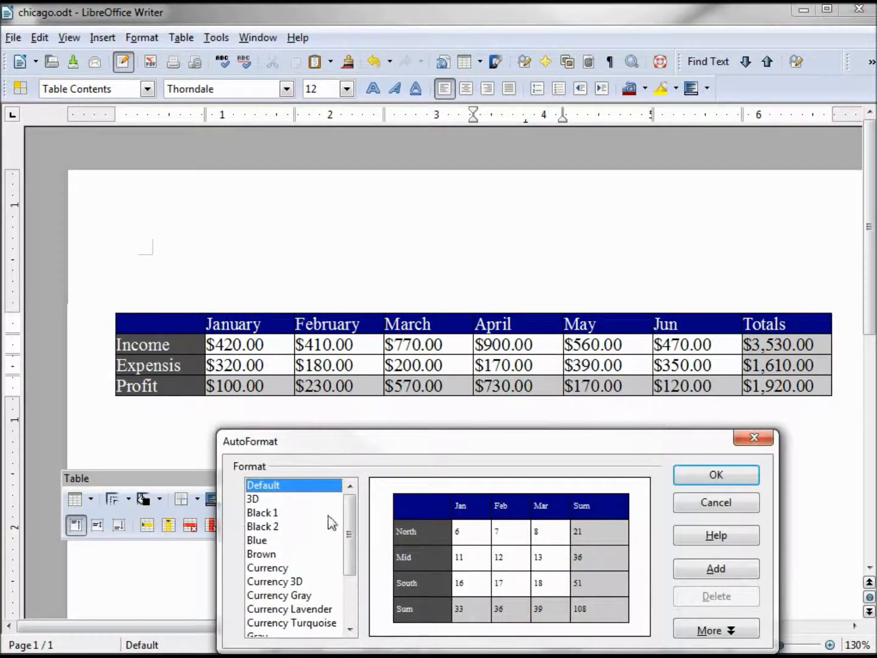
pyautogui.moveTo(352, 512); pyautogui.dragTo(351, 574)
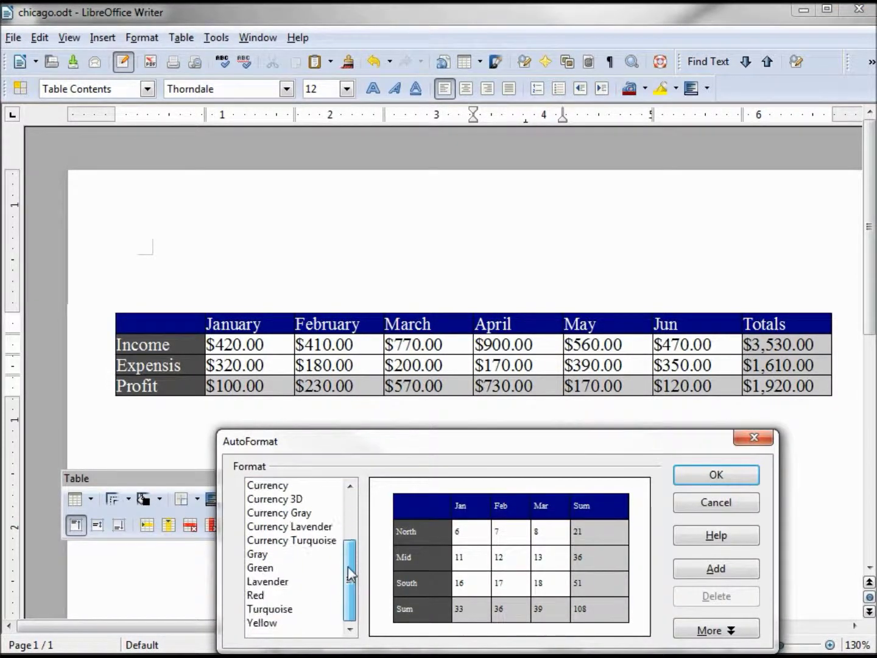
pyautogui.click(310, 526)
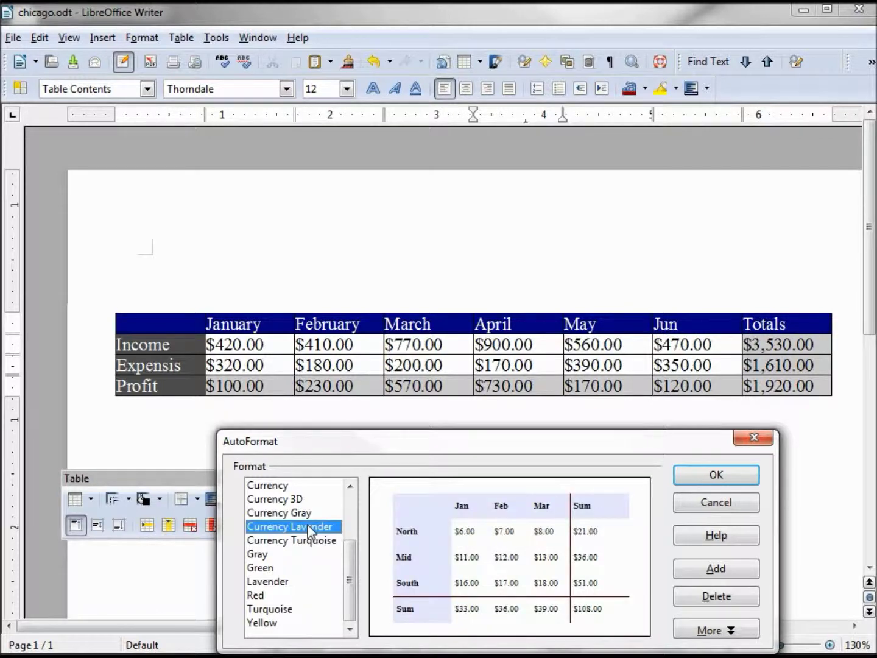
pyautogui.click(706, 475)
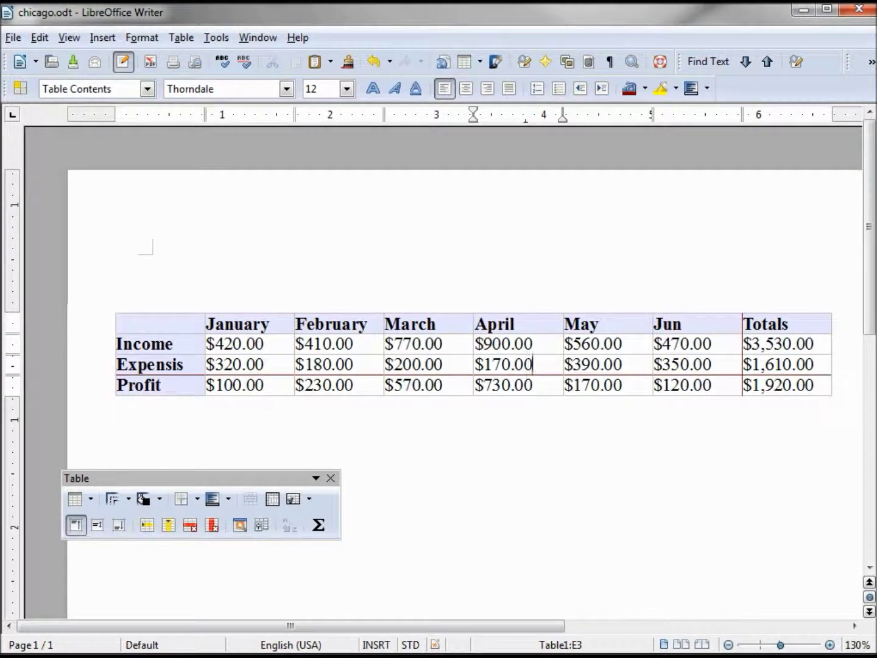
pyautogui.hotkey('alt', 'Tab')
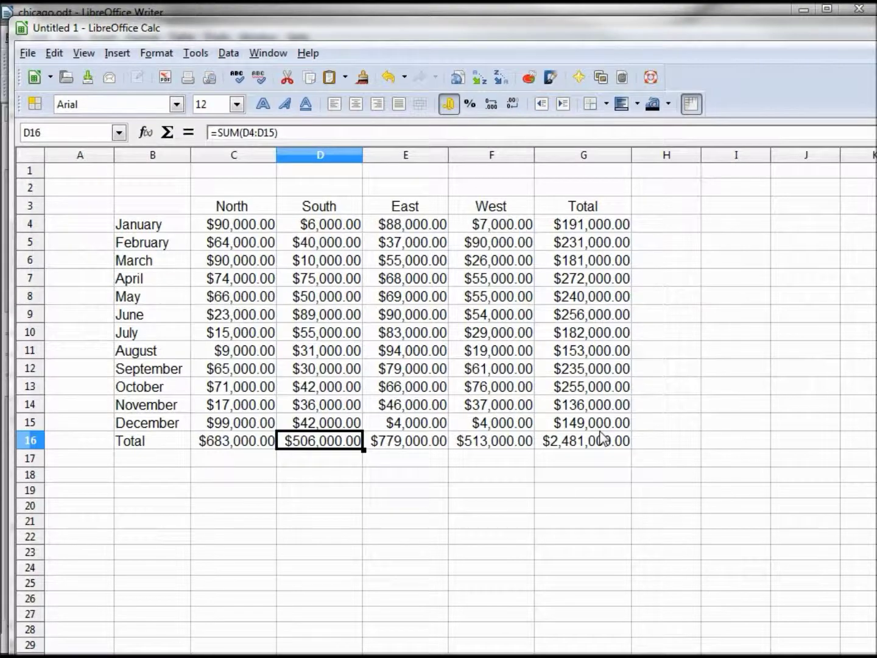
# Apply the Default AutoFormat to the sales range B3:G16, then select D9:G16.
pyautogui.moveTo(597, 439); pyautogui.dragTo(161, 208)
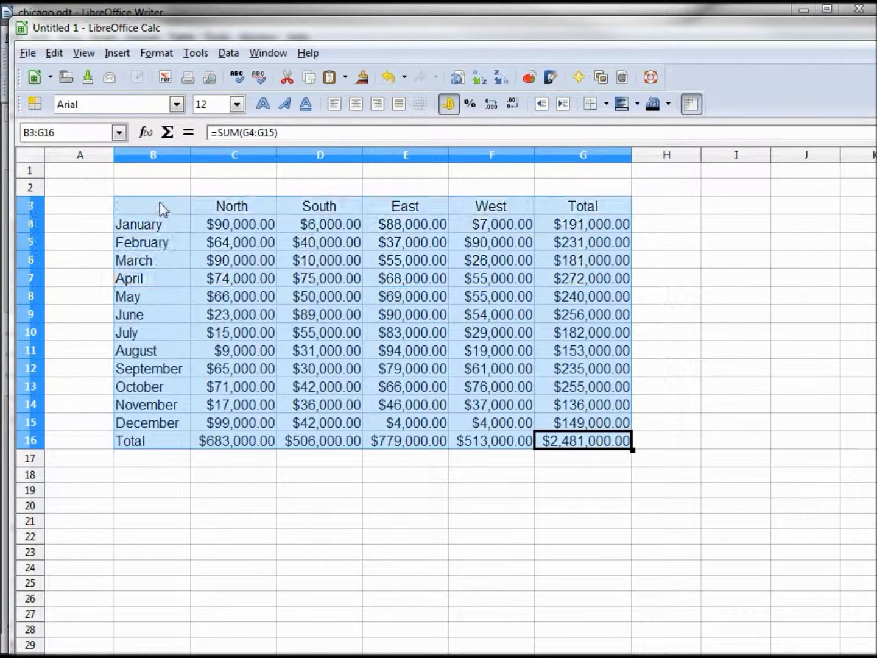
pyautogui.click(153, 53)
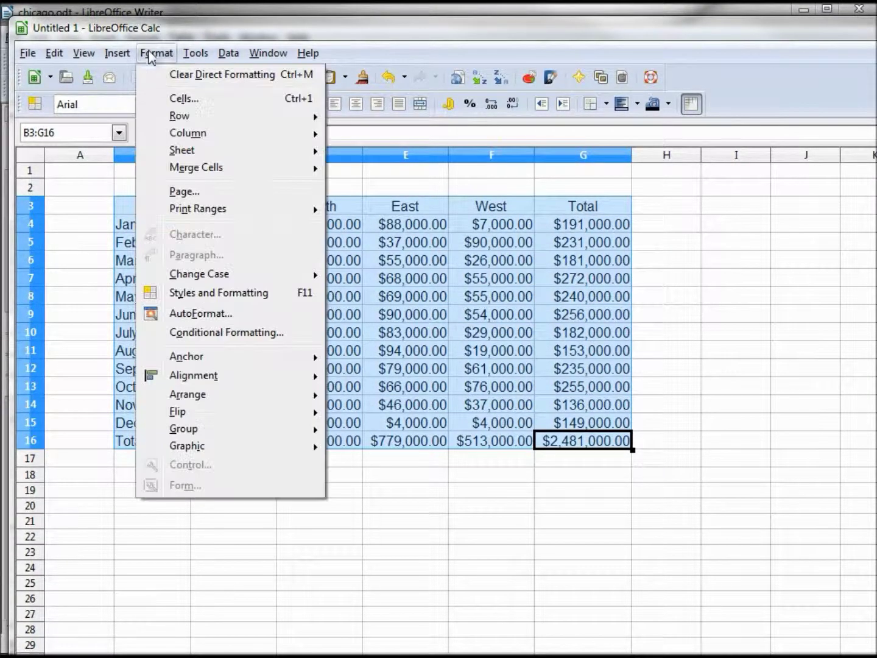
pyautogui.click(205, 315)
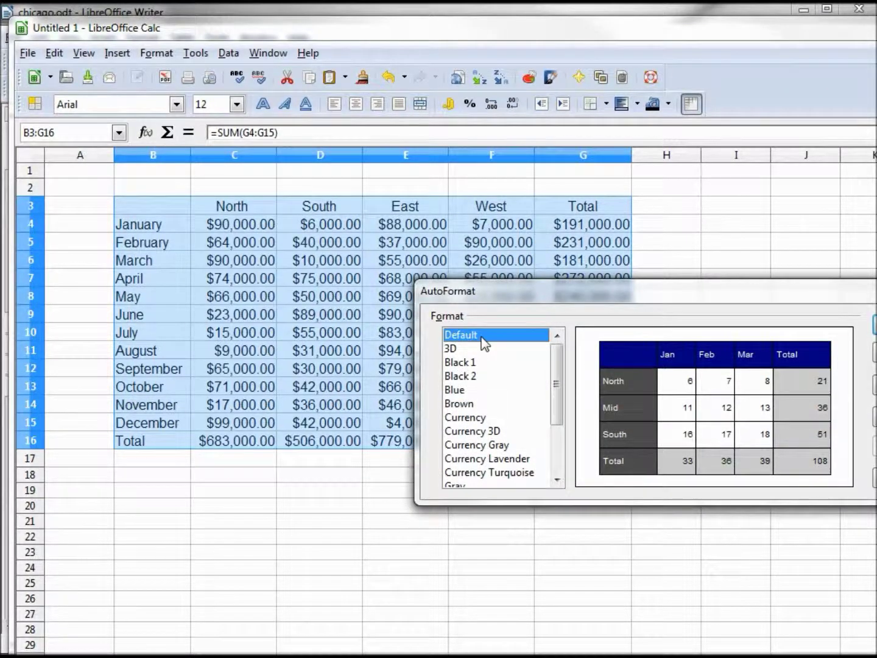
pyautogui.click(874, 324)
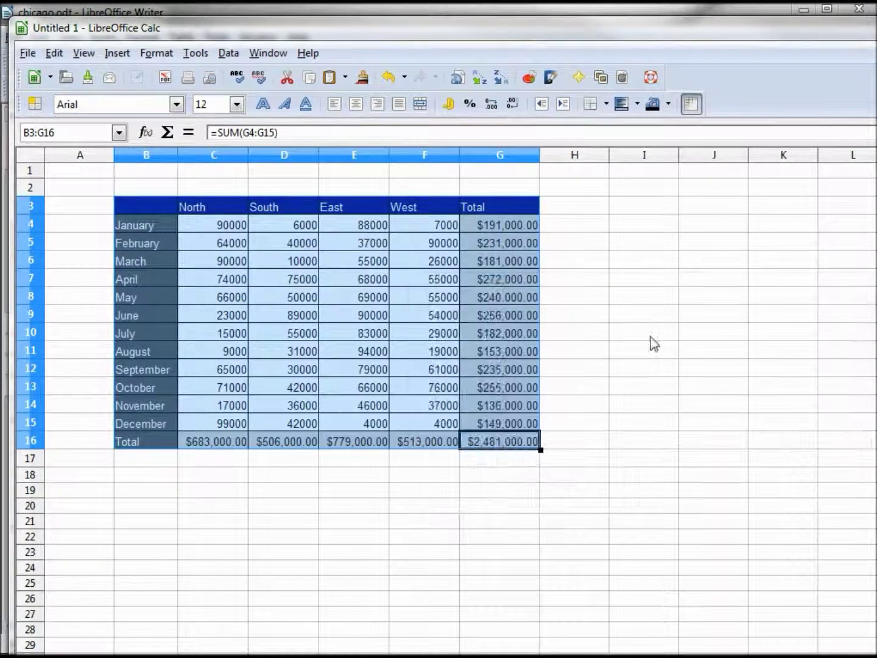
pyautogui.click(636, 335)
pyautogui.moveTo(524, 443); pyautogui.dragTo(166, 209)
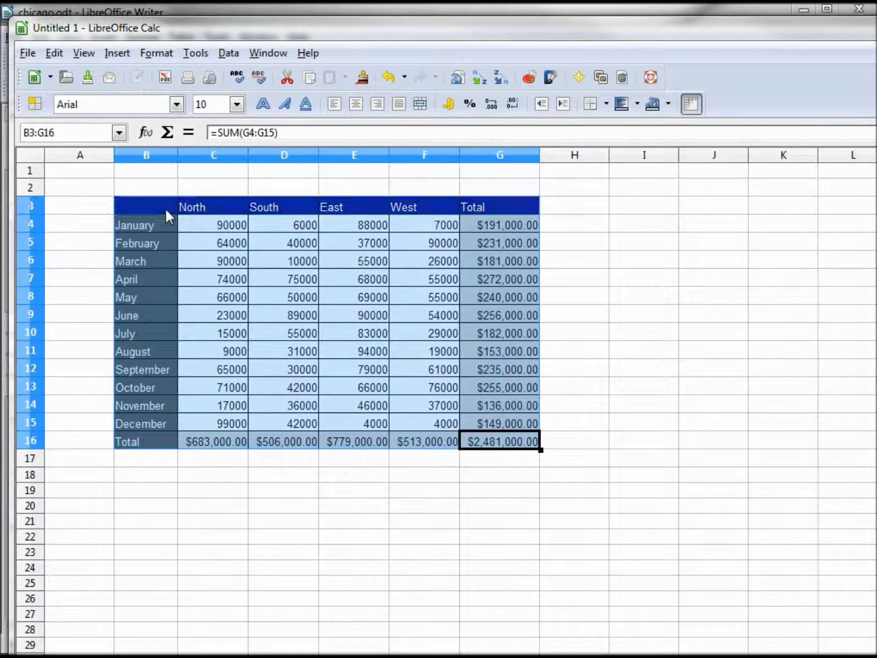
# Preview Black 2, Brown, Currency 3D, Currency Lavender, Lavender and Red, then apply Turquoise.
pyautogui.click(152, 56)
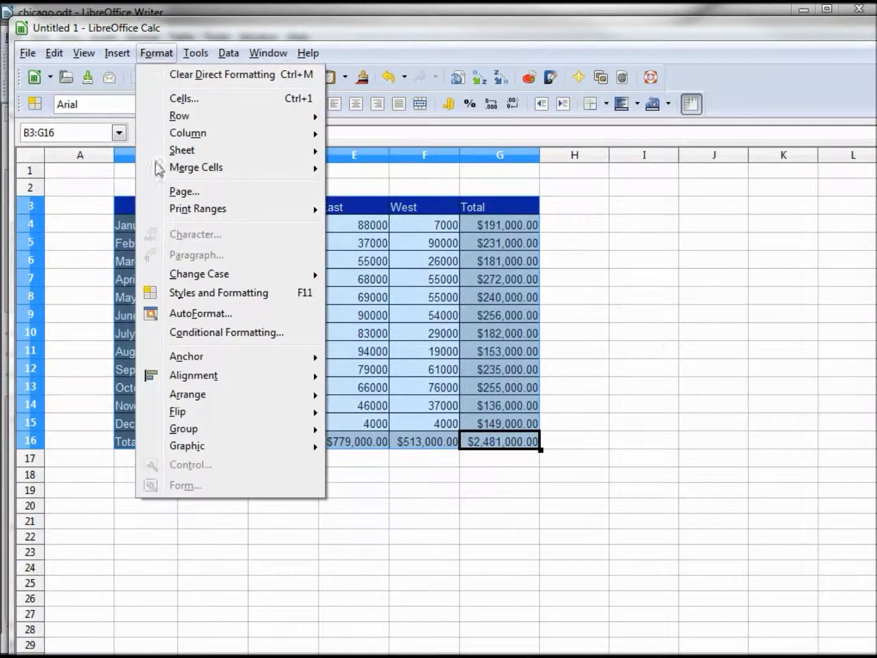
pyautogui.click(201, 315)
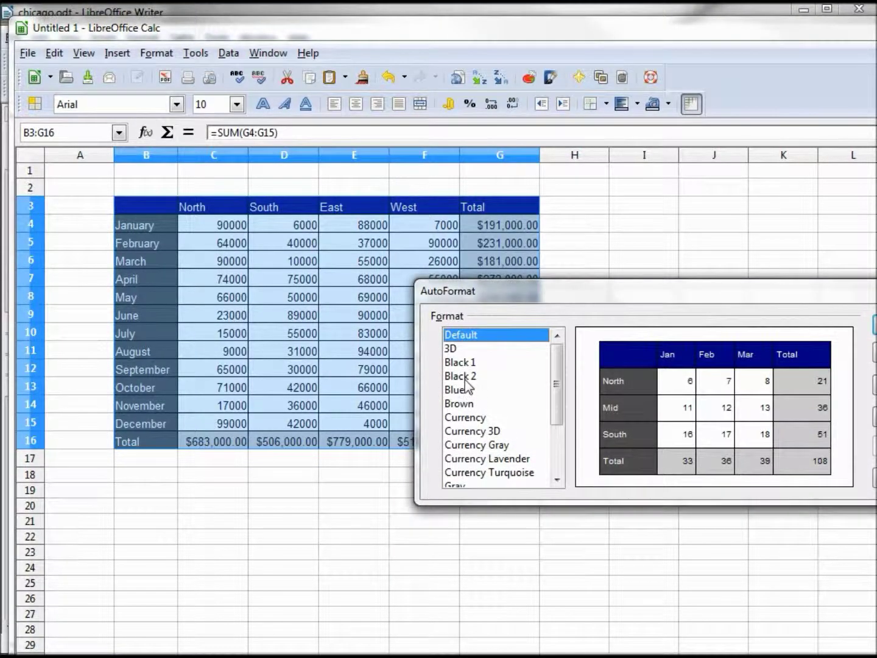
pyautogui.click(466, 377)
pyautogui.click(464, 404)
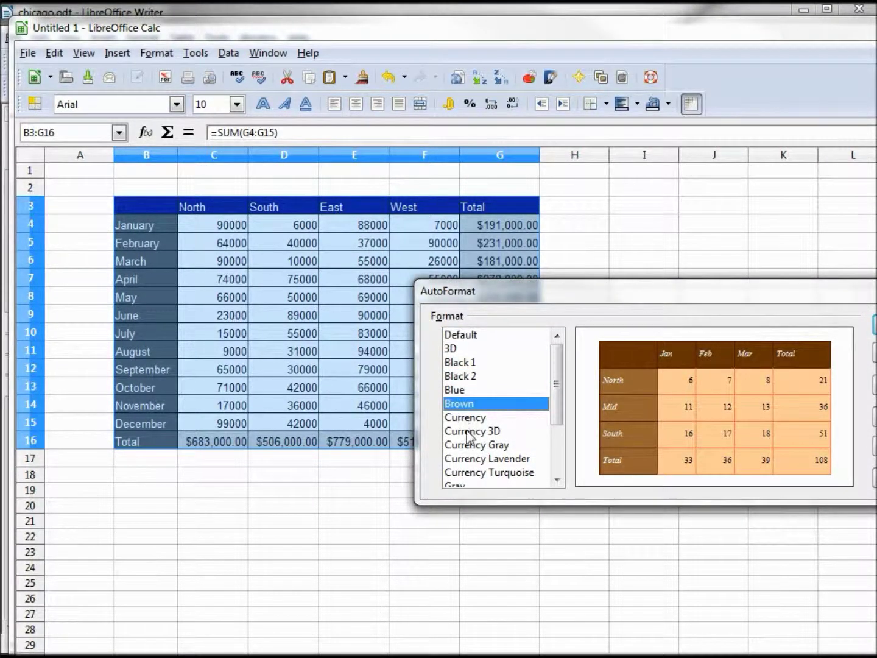
pyautogui.click(467, 431)
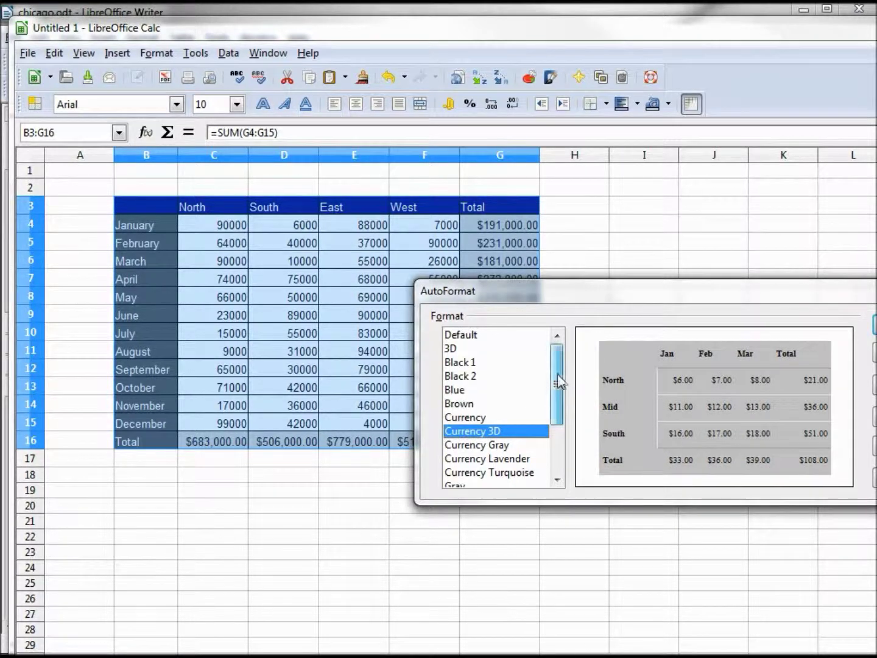
pyautogui.moveTo(558, 382); pyautogui.dragTo(555, 438)
pyautogui.click(512, 376)
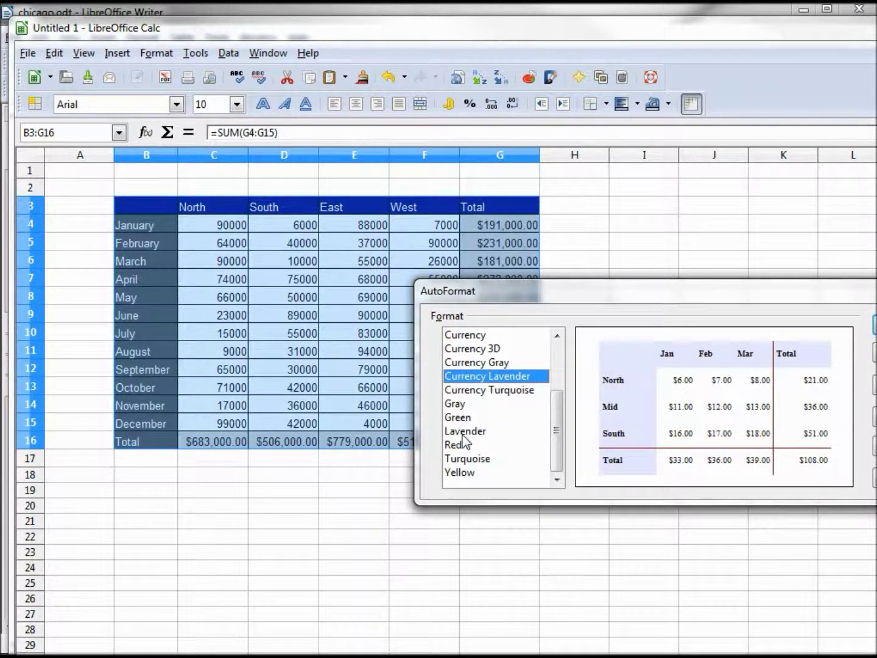
pyautogui.click(463, 432)
pyautogui.click(455, 444)
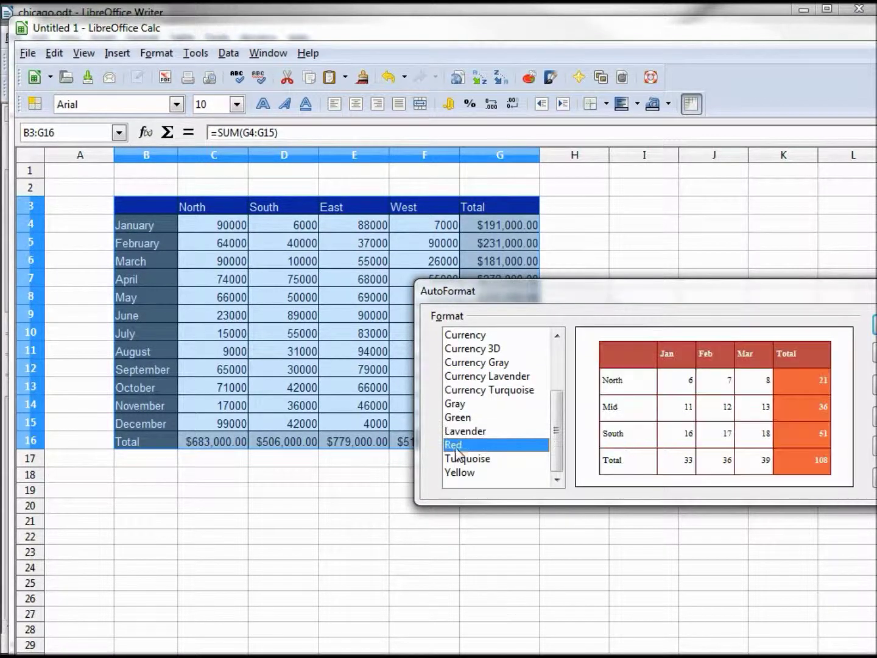
pyautogui.click(460, 458)
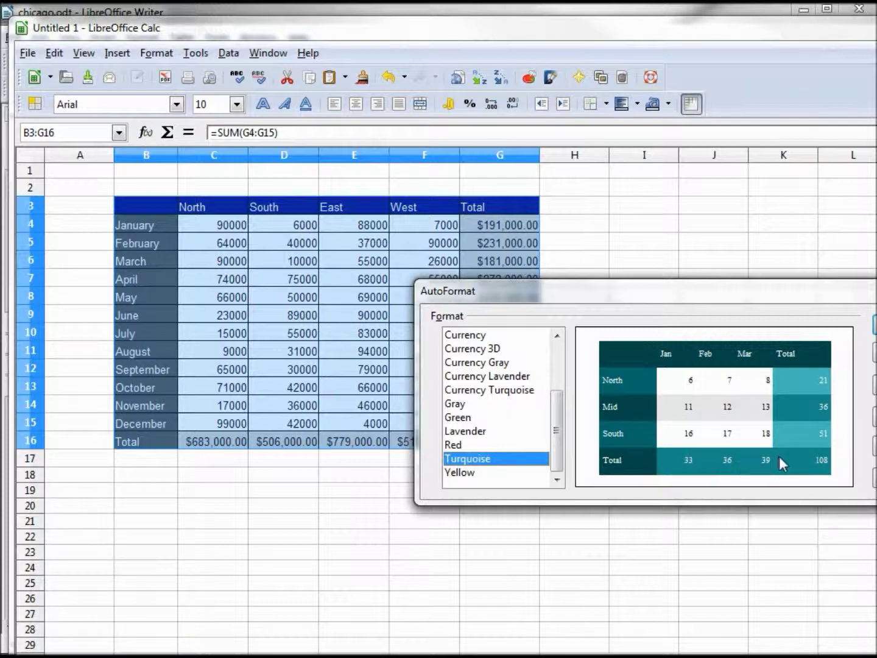
pyautogui.click(873, 324)
# Deselect the sales table to view its new formatting.
pyautogui.click(768, 358)
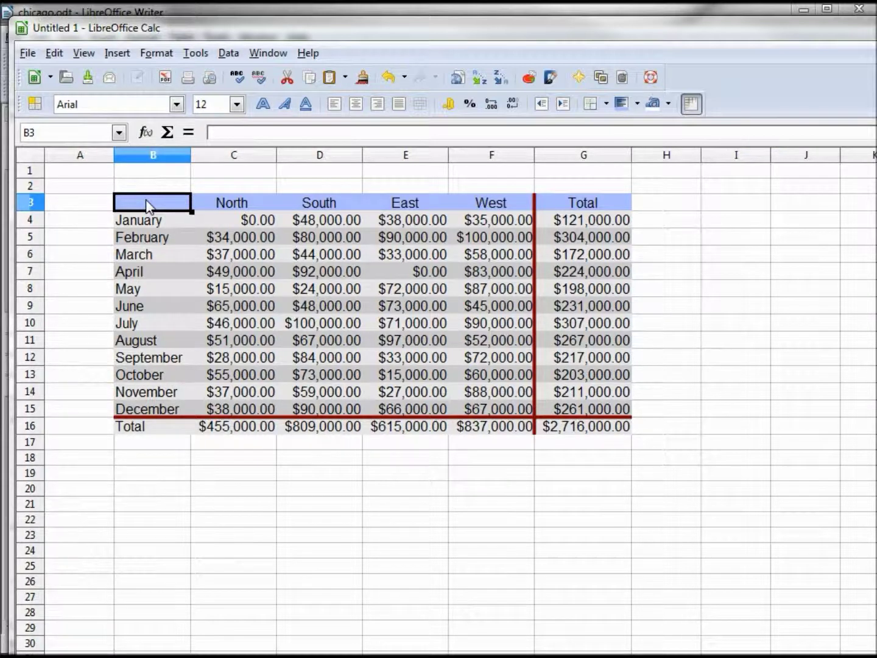
# Select B3:G16 and start adding its styling as a new AutoFormat.
pyautogui.moveTo(145, 199); pyautogui.dragTo(573, 428)
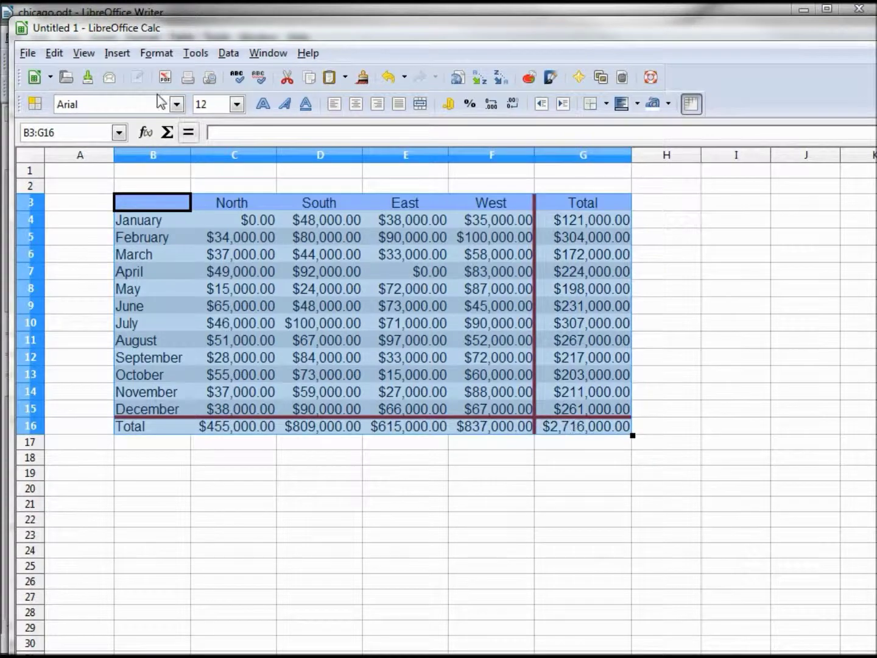
pyautogui.click(156, 55)
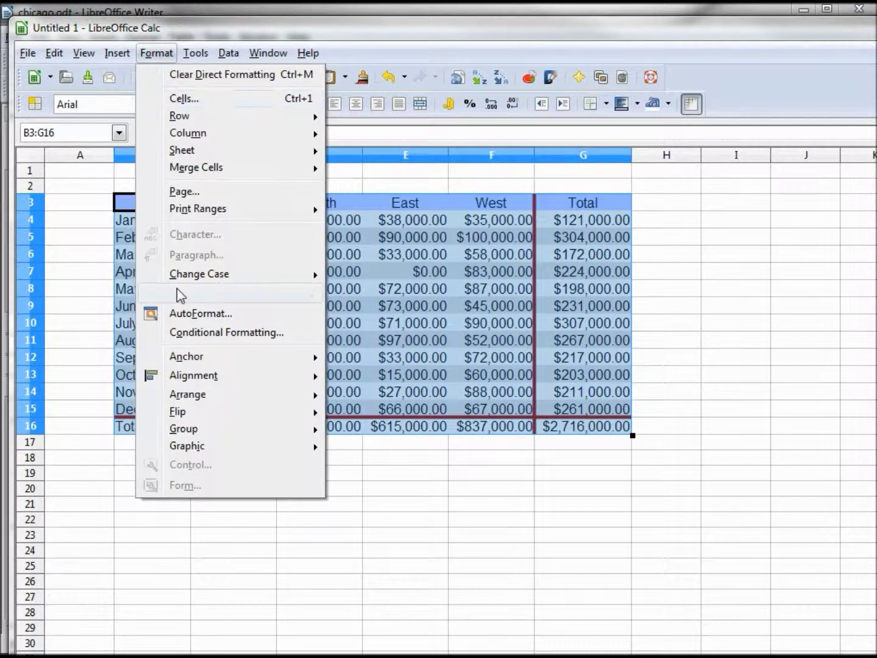
pyautogui.click(190, 317)
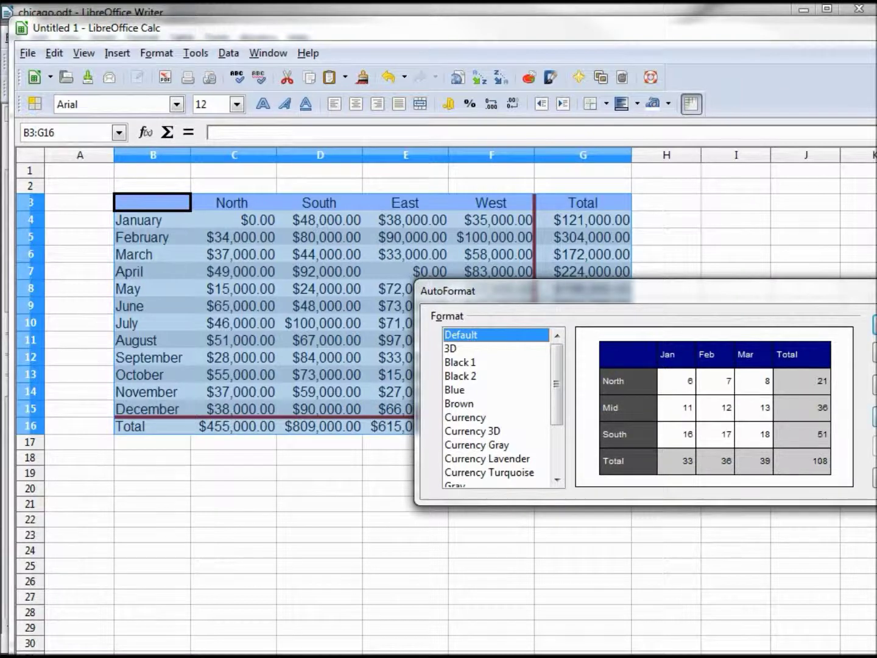
pyautogui.click(873, 419)
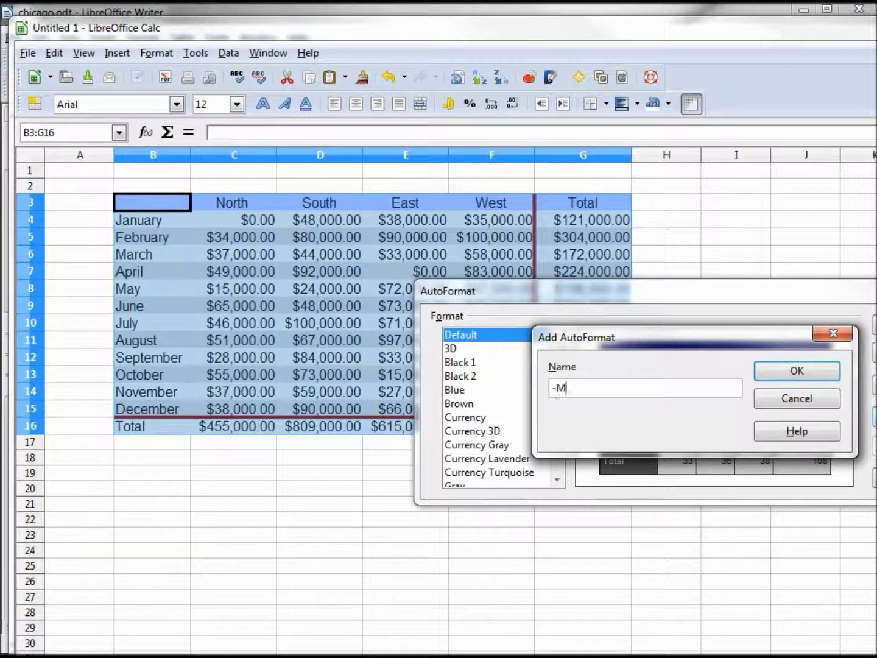
# Save the styling as AutoFormat '-MyCustomFormat' and shrink the Calc window over Writer.
pyautogui.write('-MyCustomFormat')
pyautogui.click(765, 371)
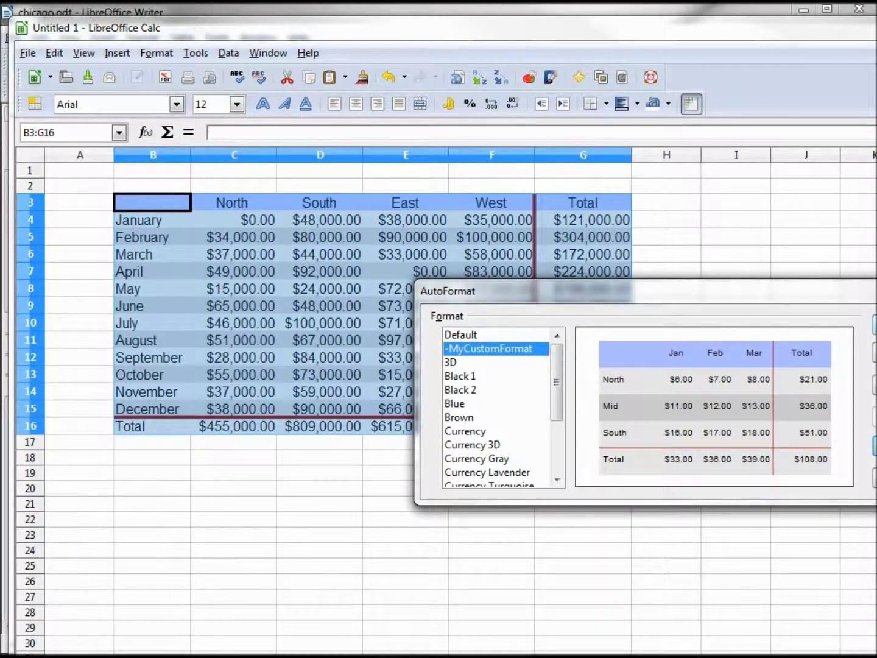
pyautogui.press('Return')
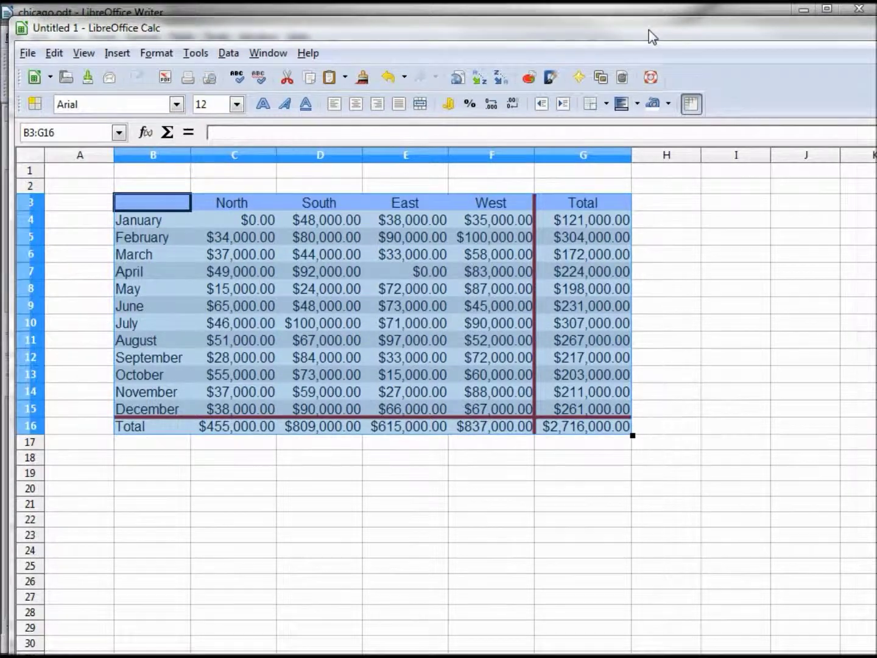
pyautogui.moveTo(651, 37); pyautogui.dragTo(740, 166)
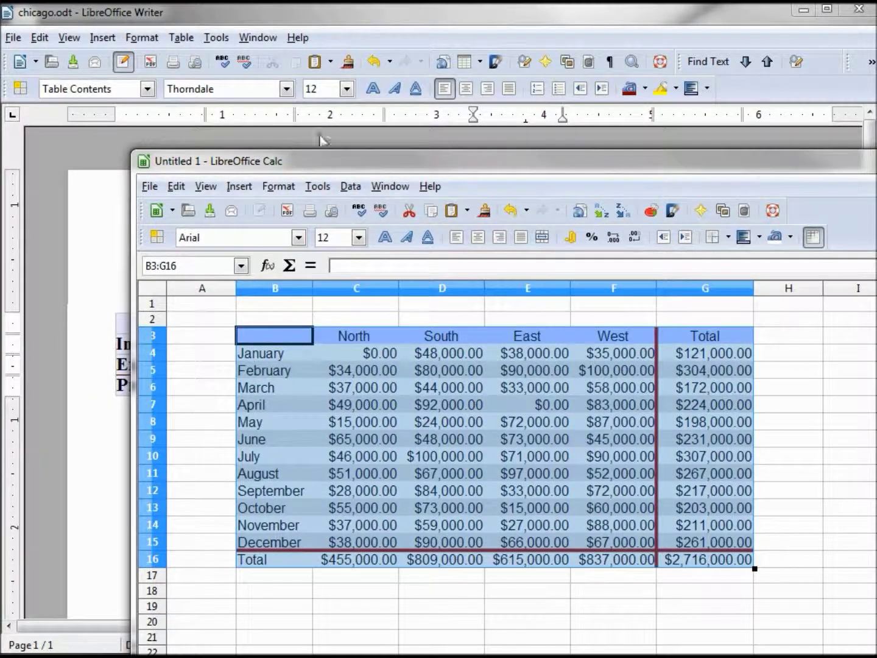
# Bring chicago.odt to the front and select its entire income table for AutoFormat.
pyautogui.click(398, 19)
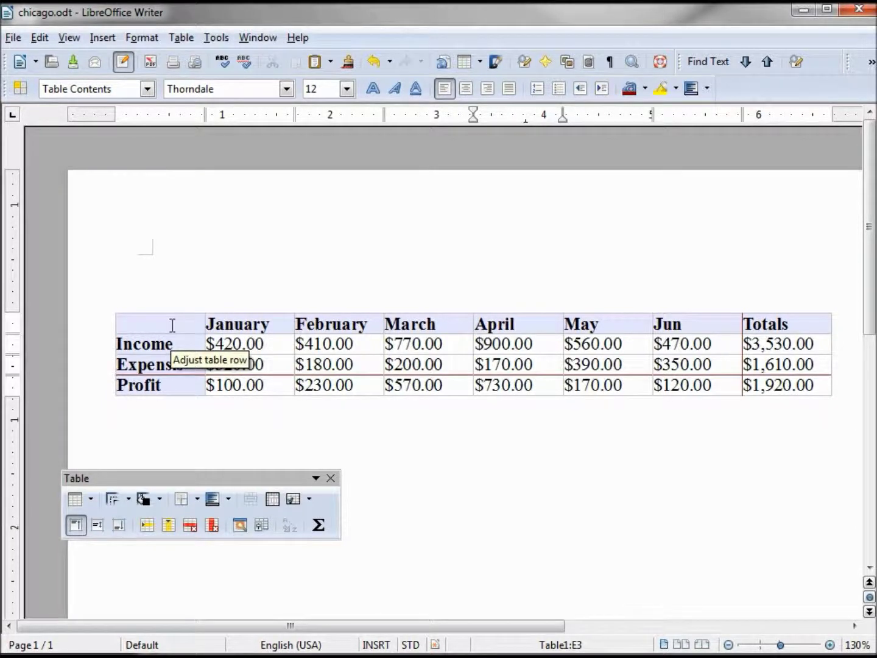
pyautogui.moveTo(173, 325); pyautogui.dragTo(797, 378)
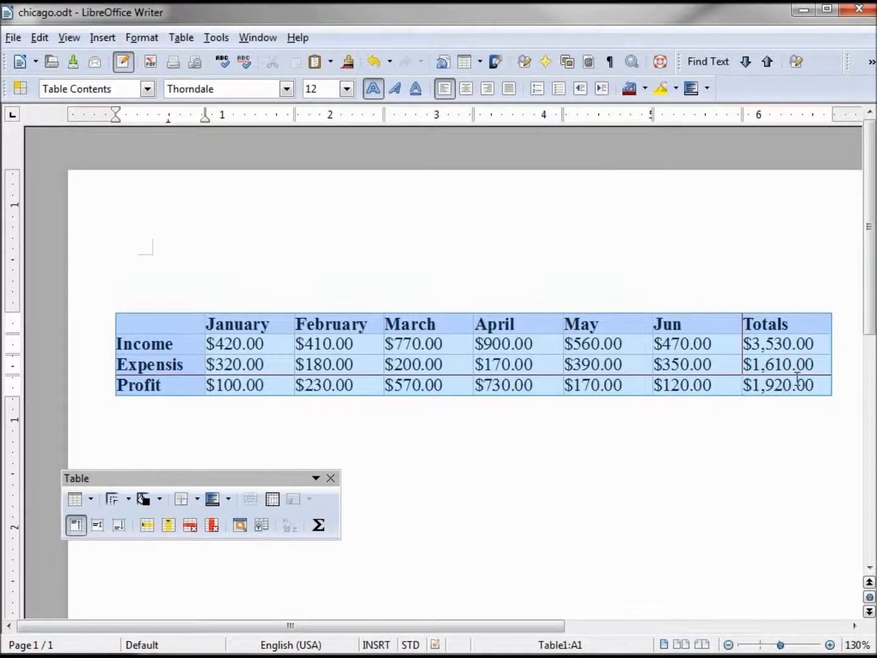
pyautogui.click(239, 524)
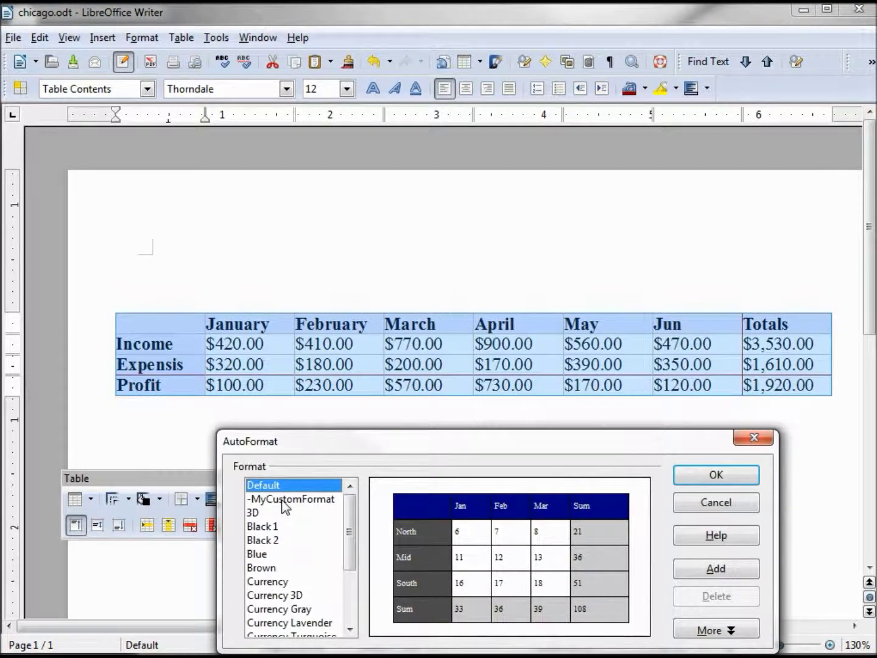
# Apply -MyCustomFormat to the Writer table, which turns its text labels into 0.
pyautogui.click(284, 500)
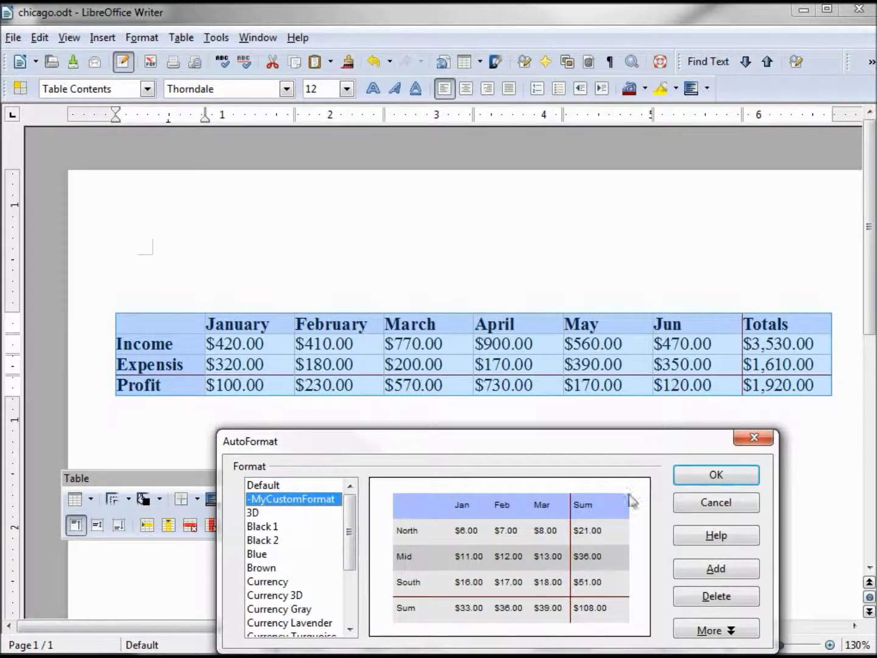
pyautogui.click(715, 475)
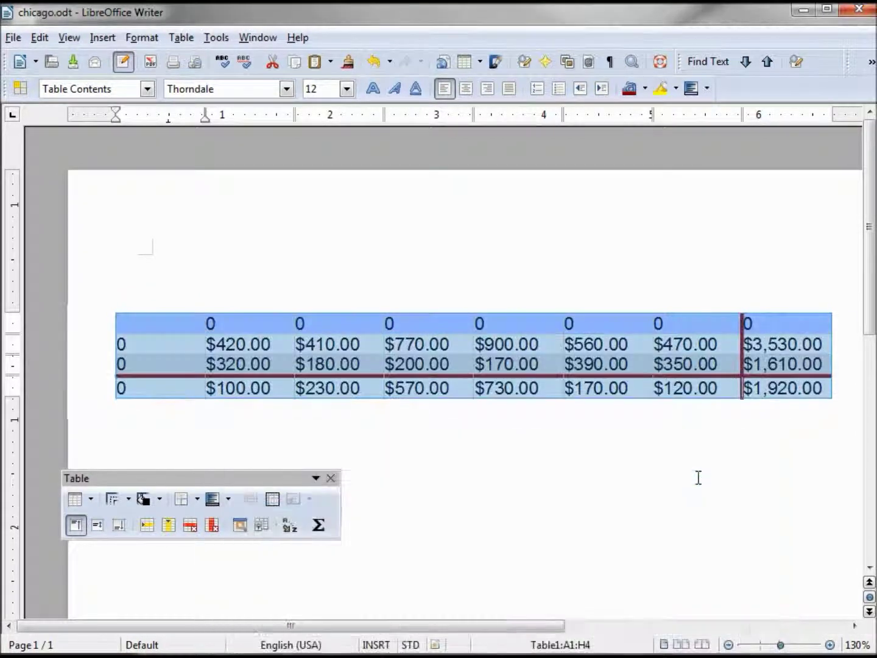
pyautogui.click(357, 342)
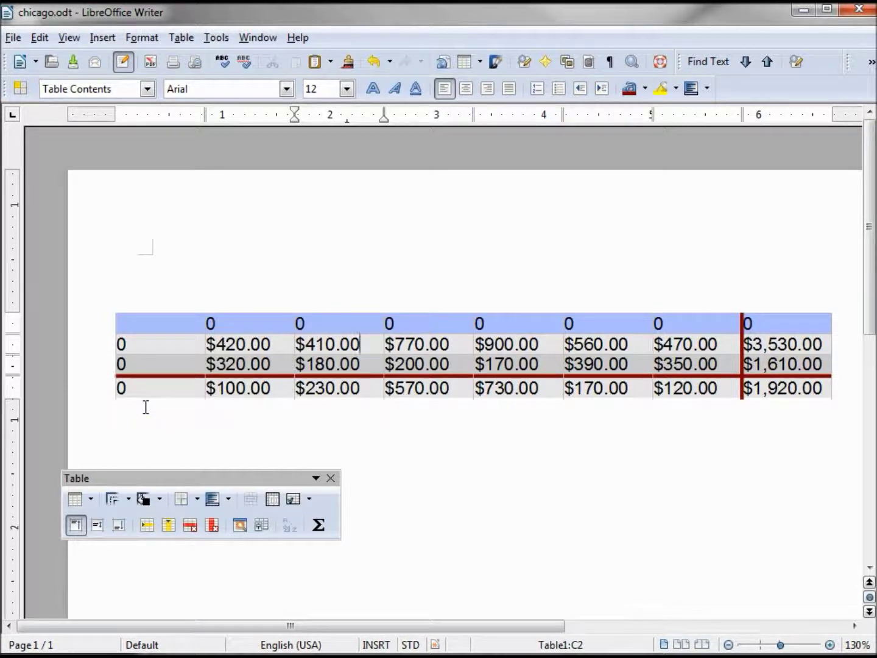
# Undo the AutoFormat to restore the Writer labels, and bring Calc back in front.
pyautogui.click(374, 62)
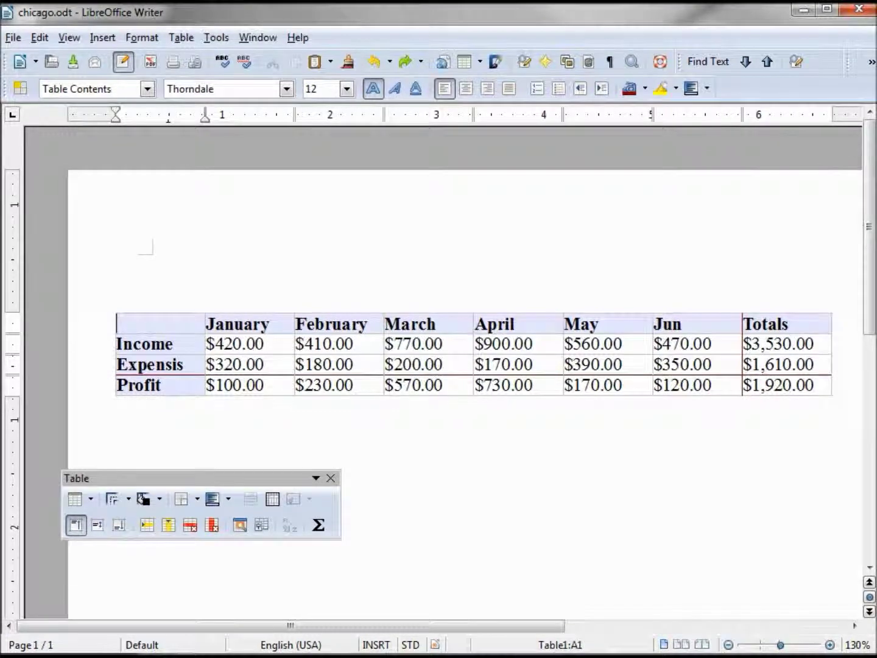
pyautogui.hotkey('alt', 'Tab')
pyautogui.moveTo(843, 160); pyautogui.dragTo(766, 59)
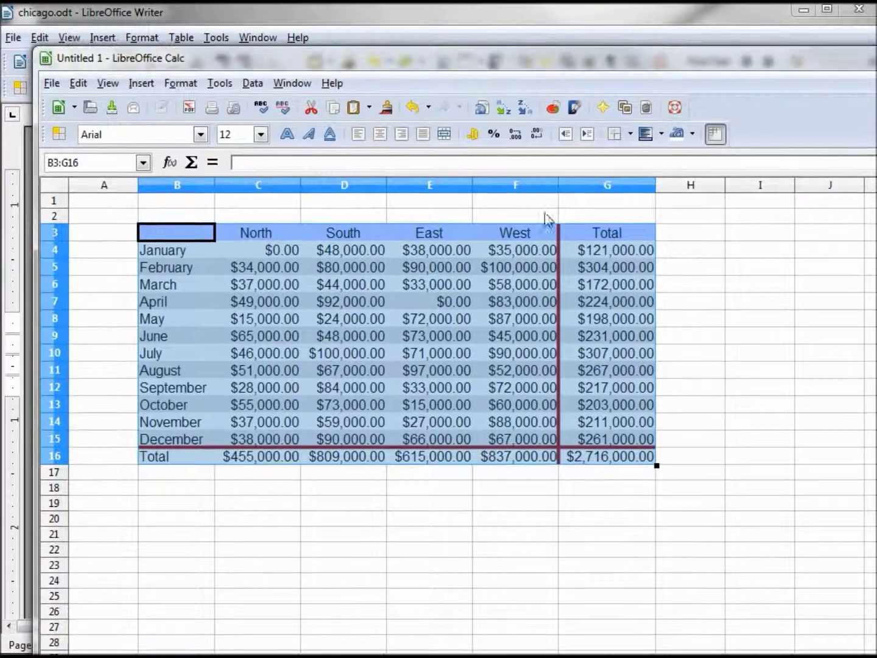
# Select header row B3:G3, then the column B month labels, and call up their cell options.
pyautogui.click(436, 285)
pyautogui.moveTo(180, 235); pyautogui.dragTo(566, 233)
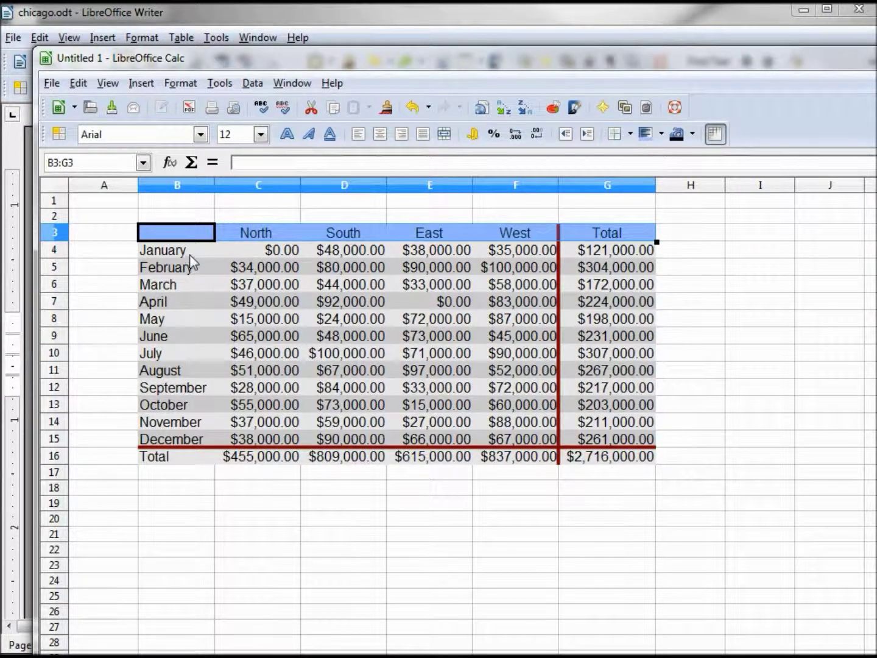
pyautogui.moveTo(190, 254); pyautogui.dragTo(201, 459)
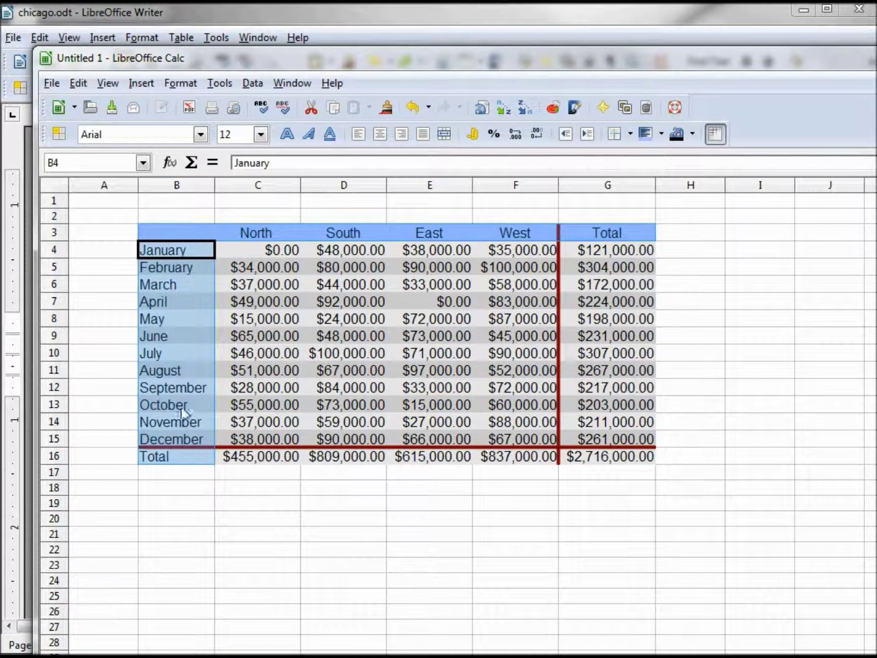
pyautogui.rightClick(185, 293)
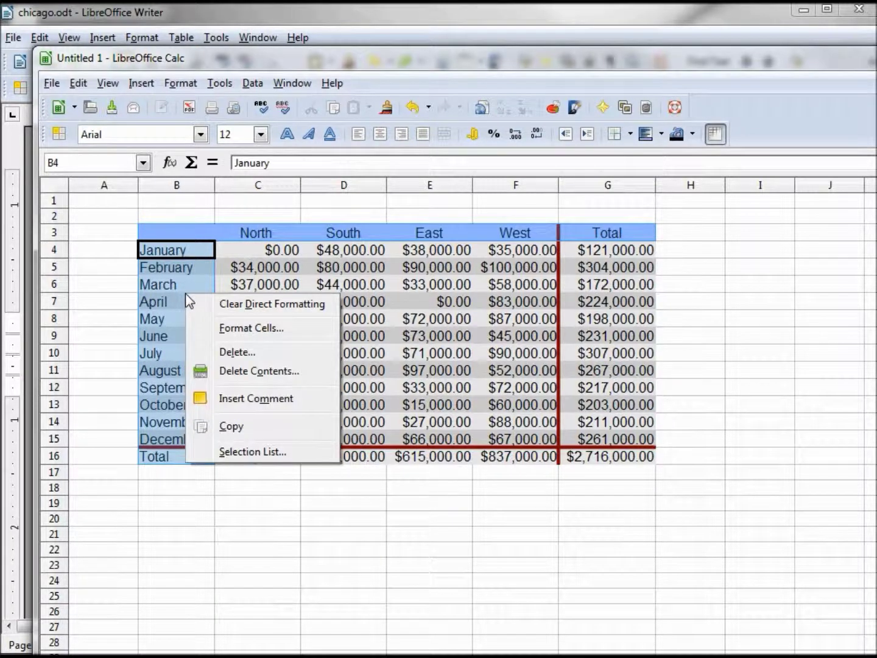
# Give the month and Total label cells in column B the Text number format.
pyautogui.click(243, 329)
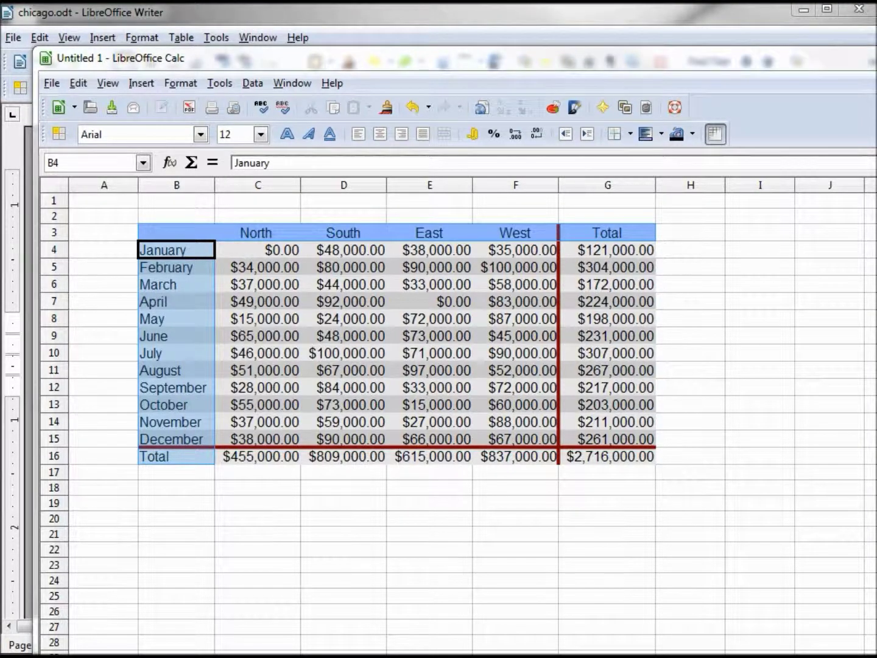
pyautogui.moveTo(480, 238); pyautogui.dragTo(386, 231)
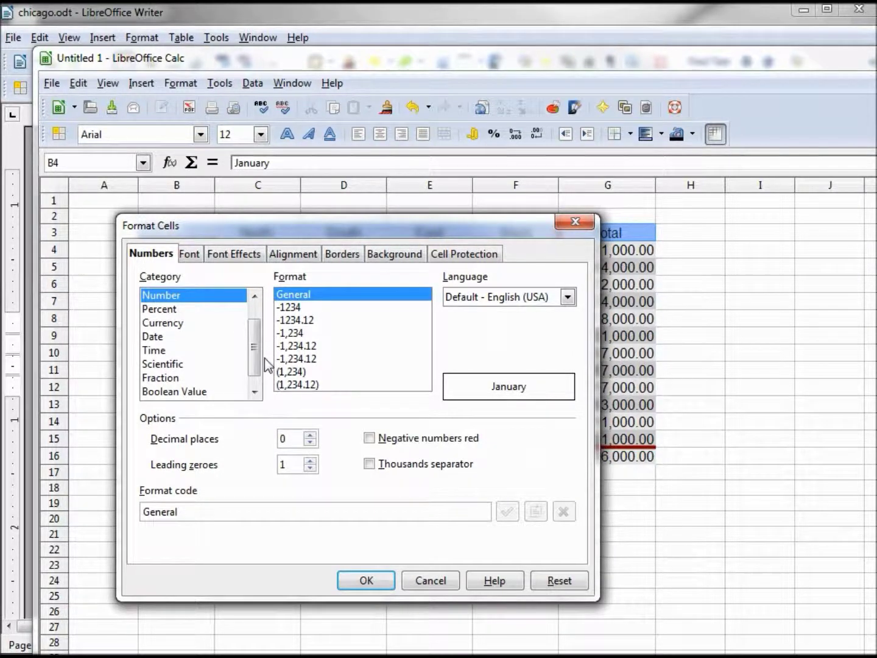
pyautogui.scroll(-1, 255, 352)
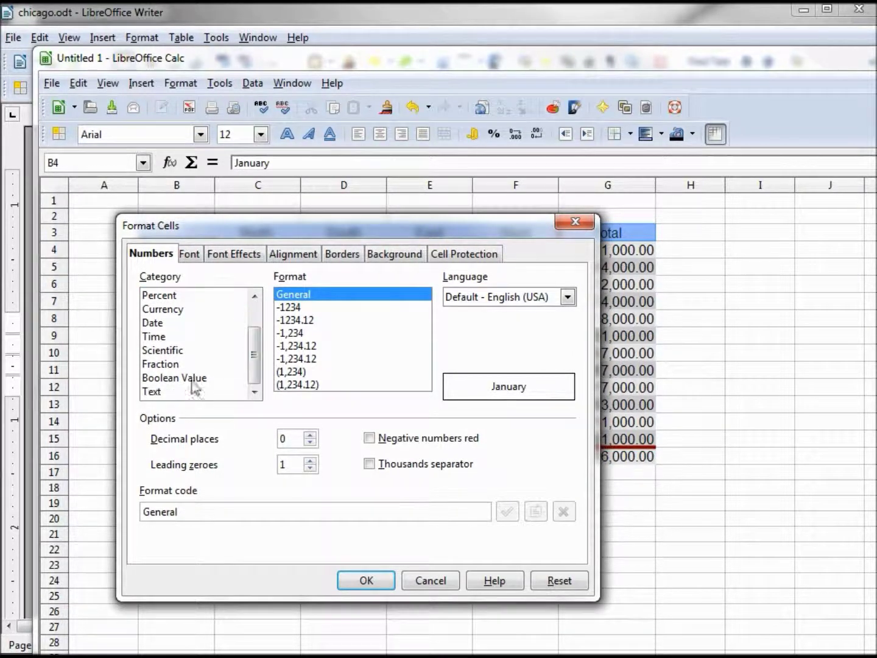
pyautogui.click(160, 392)
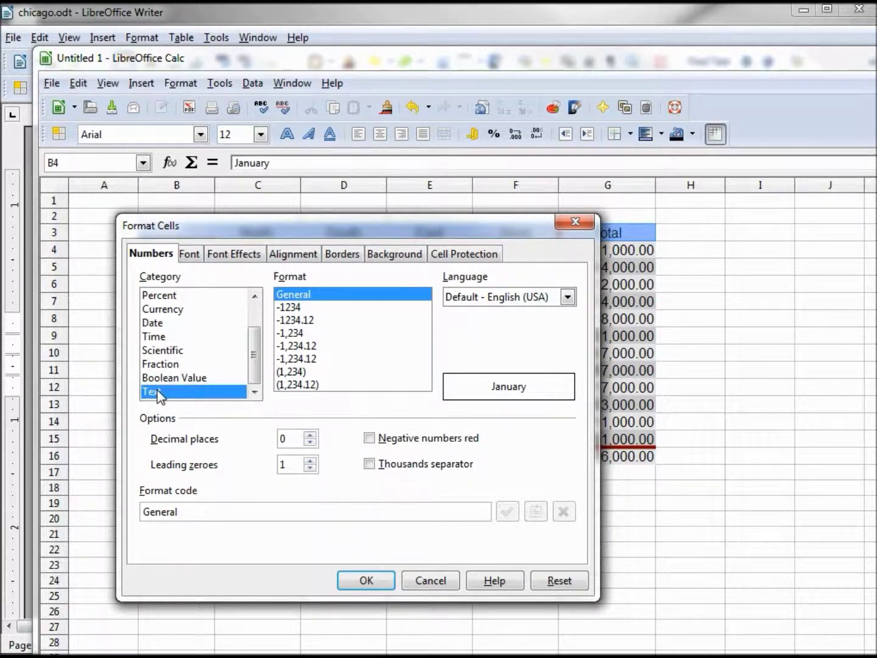
pyautogui.click(358, 583)
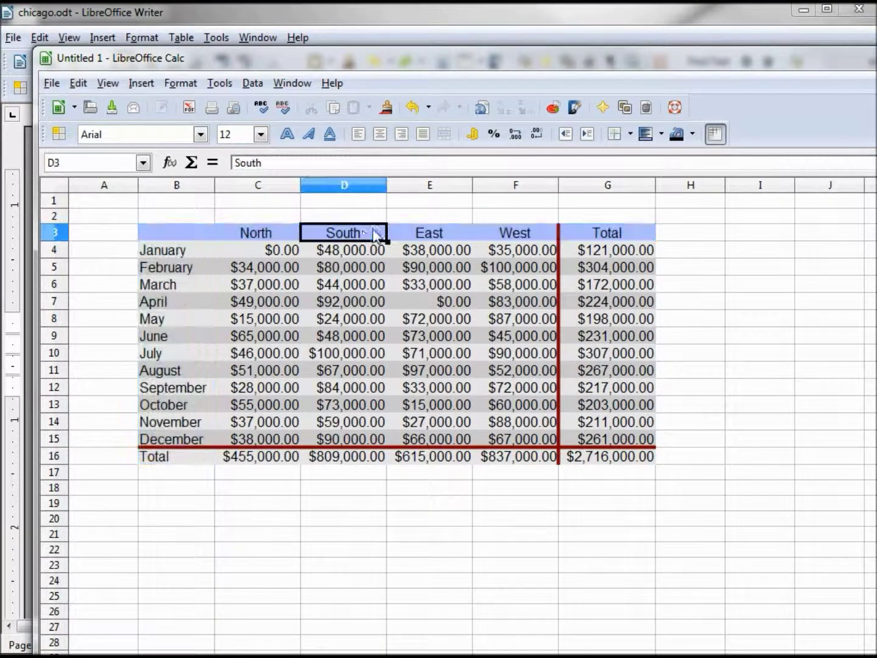
# Select the sales table range B3:G16.
pyautogui.click(277, 290)
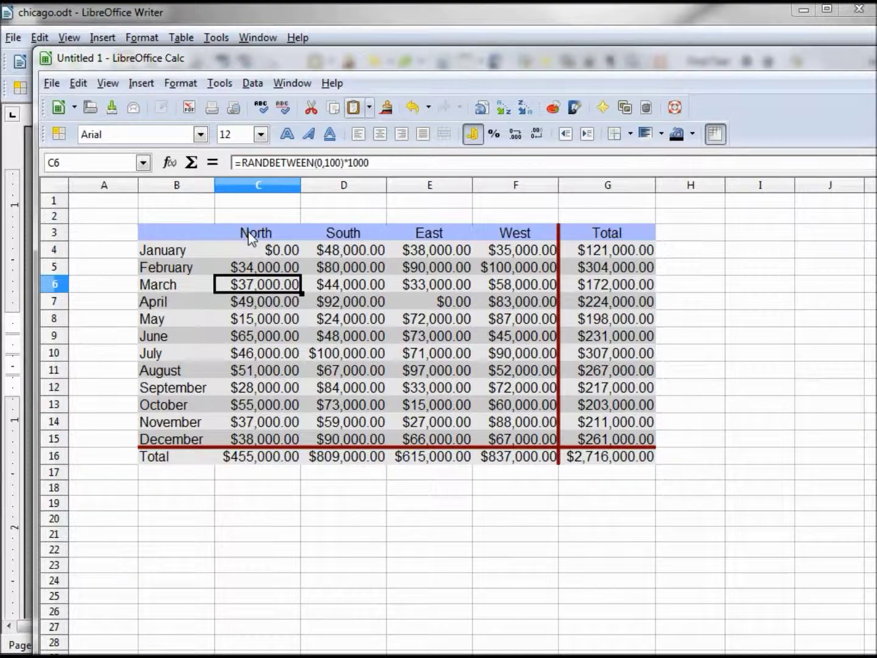
pyautogui.click(173, 239)
pyautogui.moveTo(173, 239); pyautogui.dragTo(567, 458)
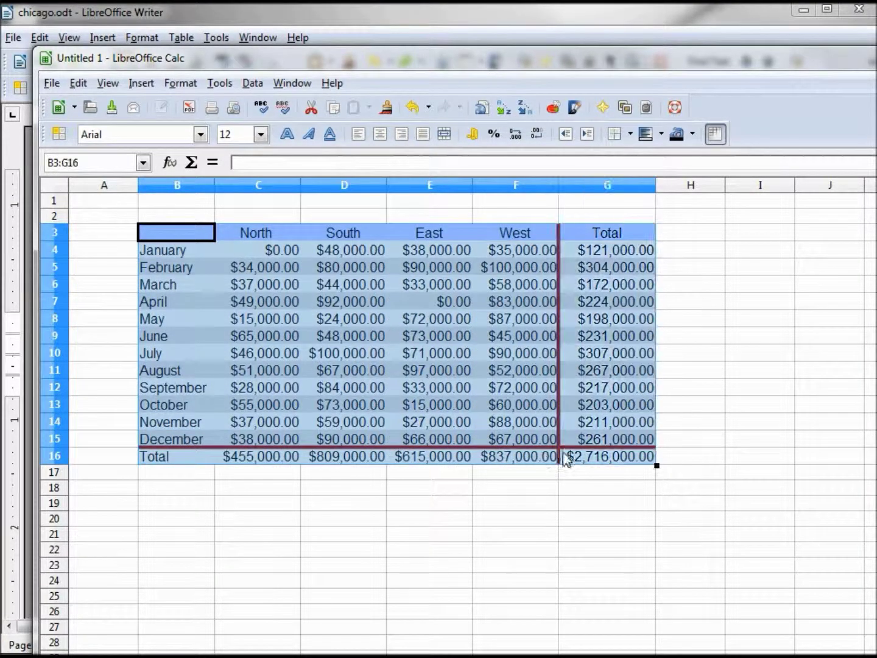
# Delete the old -MyCustomFormat style from Calc's AutoFormat list.
pyautogui.click(181, 83)
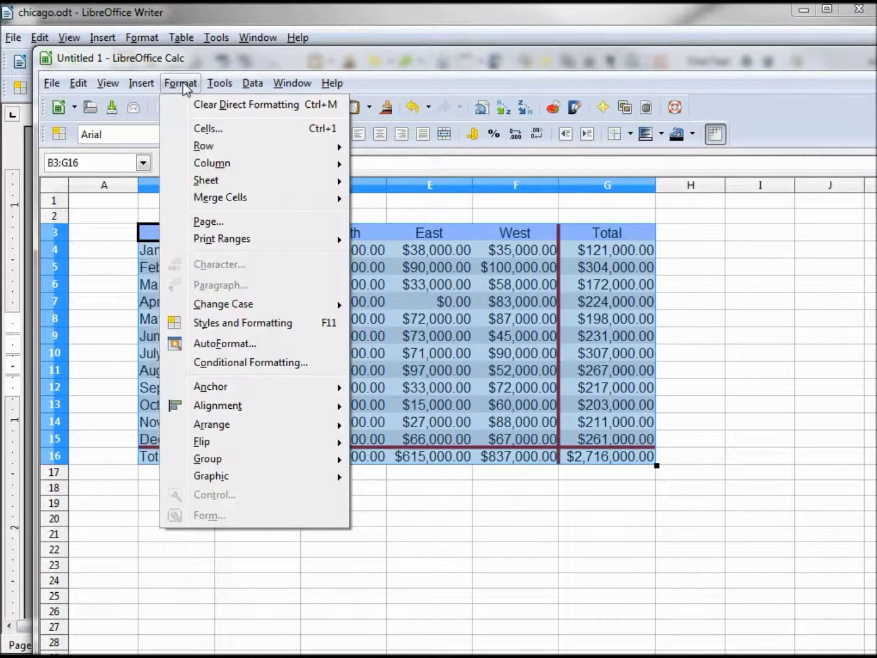
pyautogui.click(244, 344)
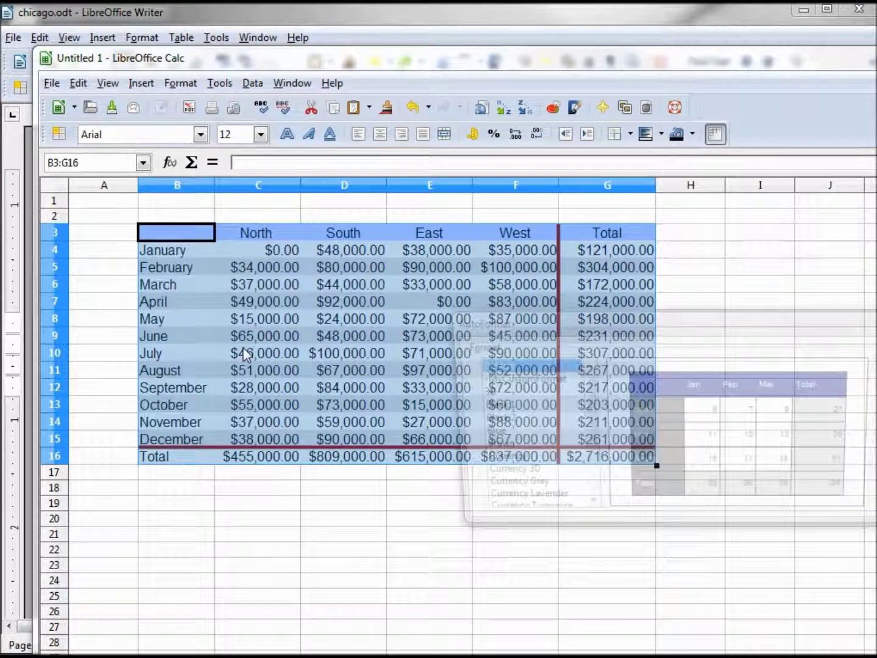
pyautogui.moveTo(731, 317); pyautogui.dragTo(461, 209)
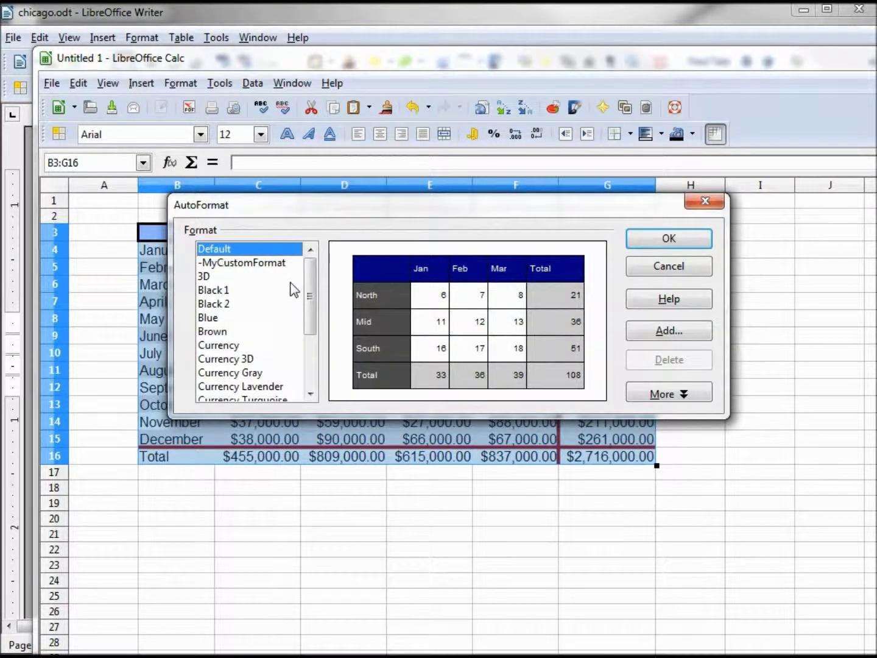
pyautogui.click(252, 265)
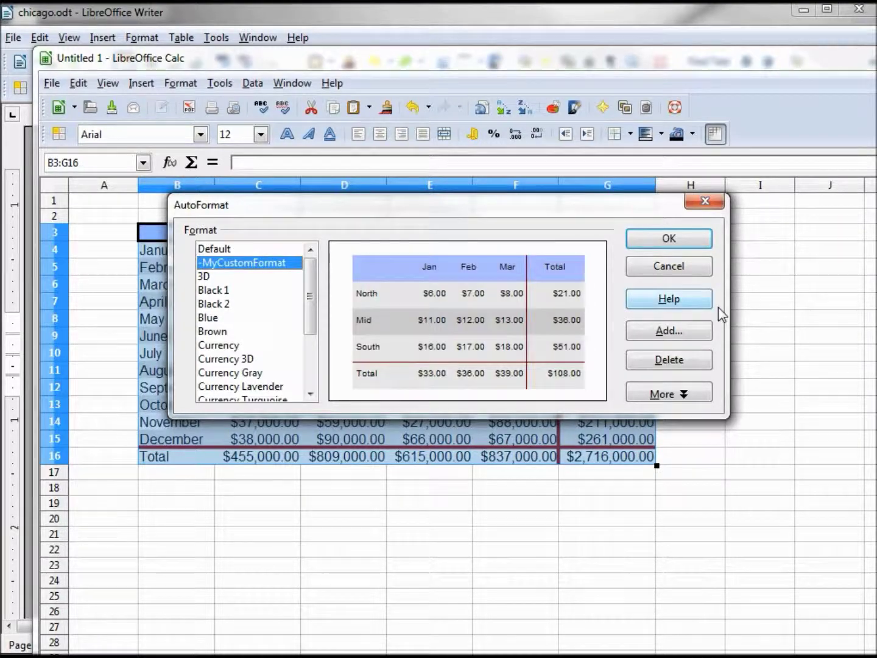
pyautogui.click(674, 364)
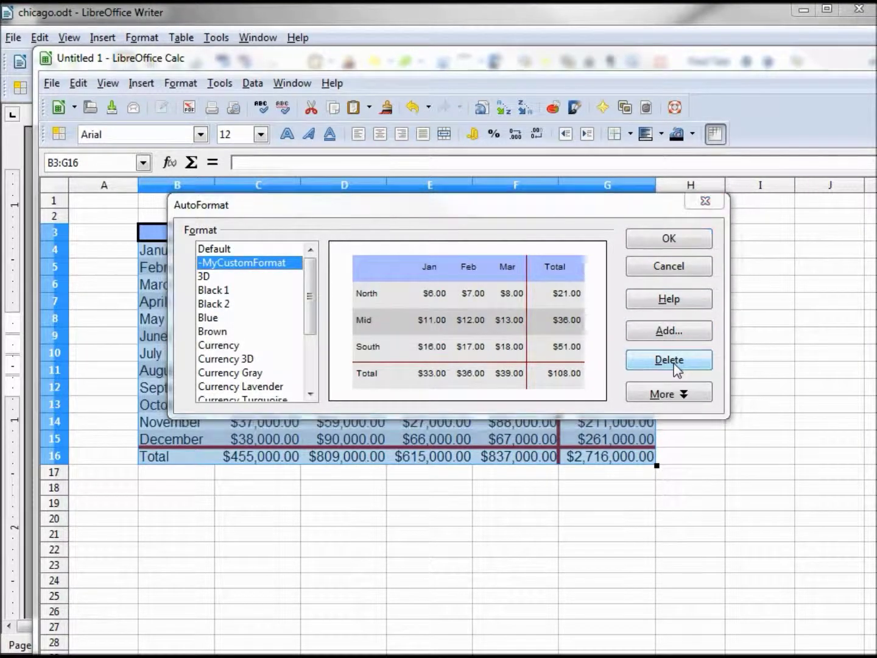
pyautogui.click(418, 336)
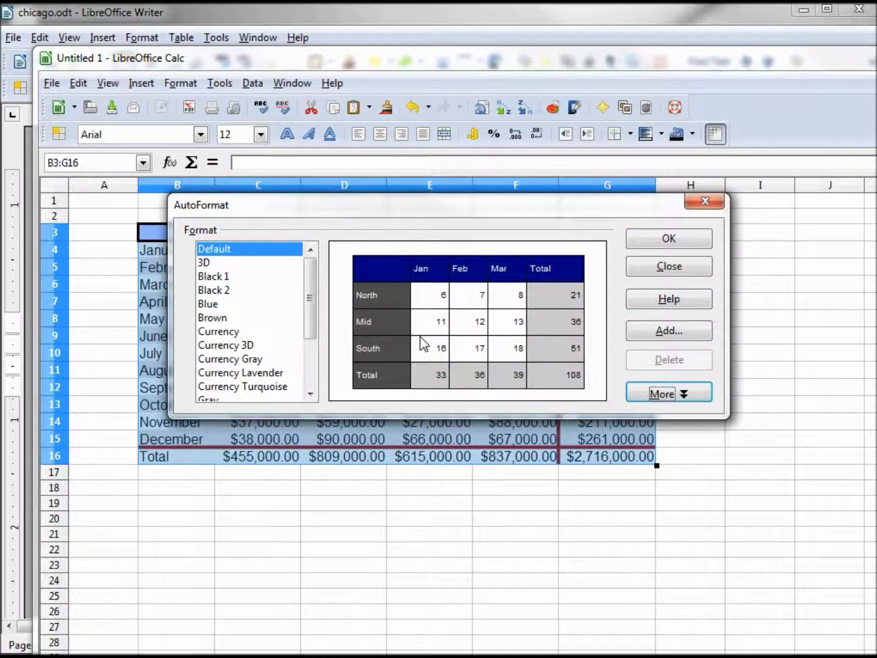
# Save the table's current formatting as a new AutoFormat named -MyCustomFormat and apply it.
pyautogui.click(668, 331)
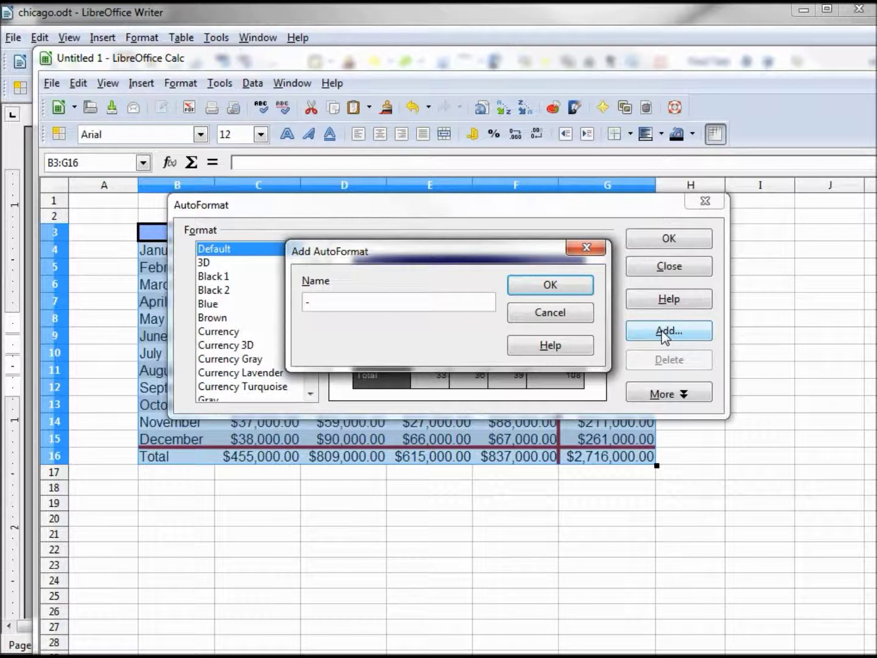
pyautogui.write('-MyCustomFormat')
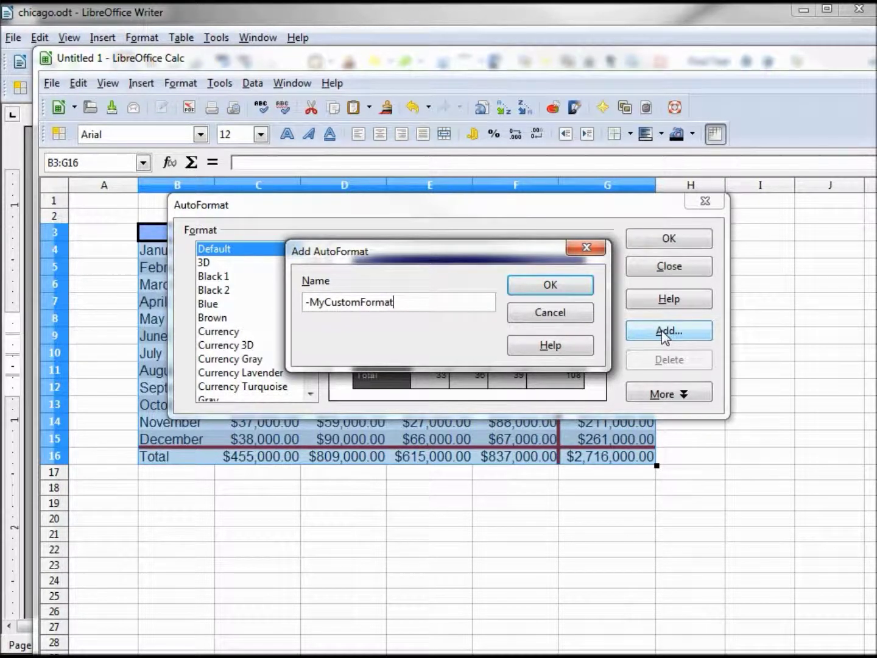
pyautogui.click(556, 291)
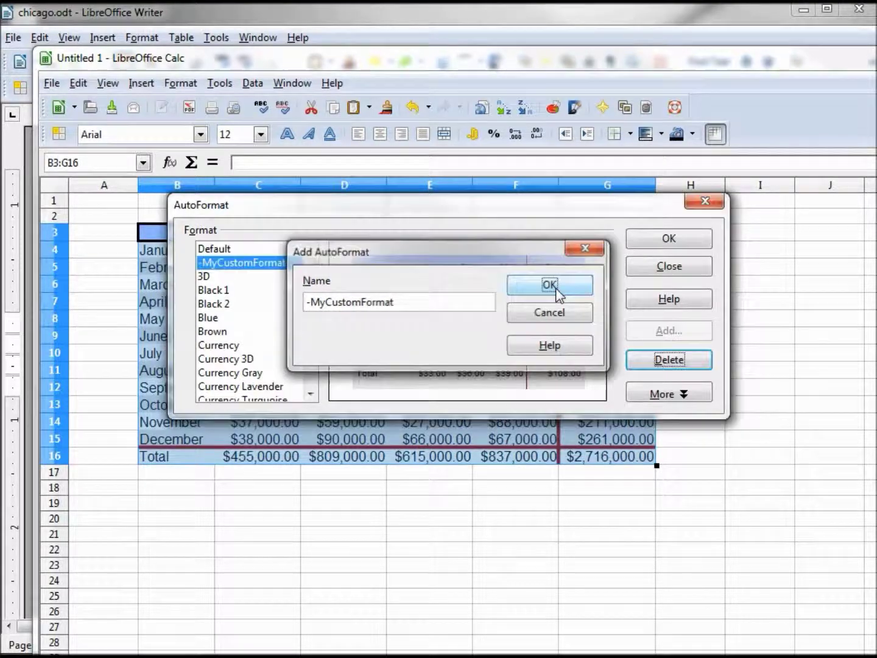
pyautogui.click(680, 238)
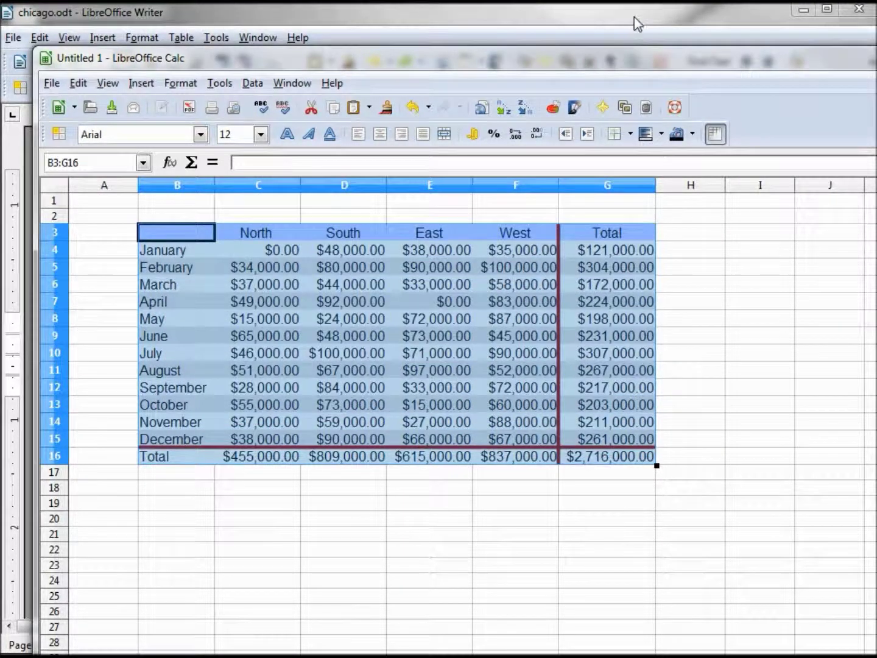
pyautogui.click(637, 23)
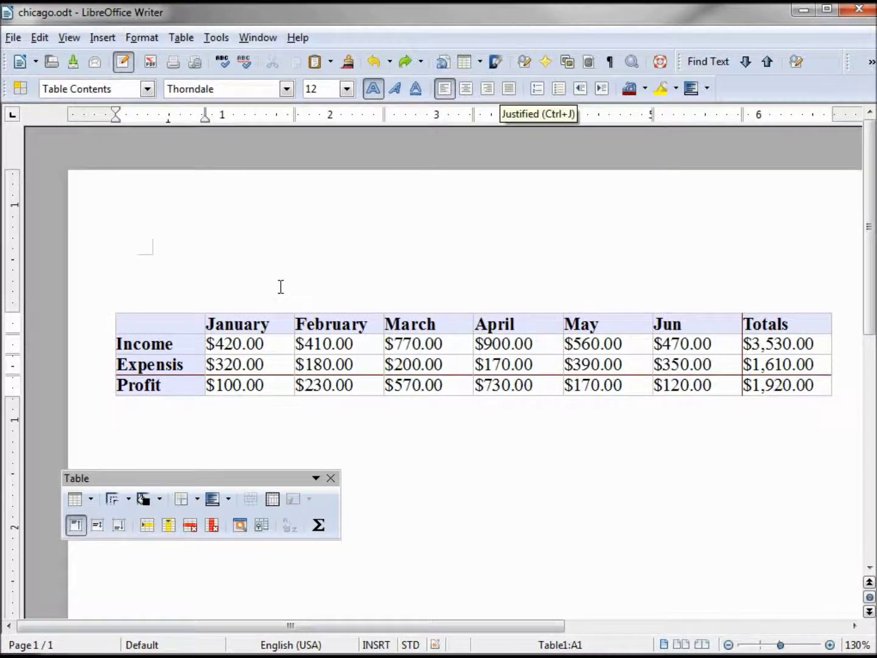
# Apply the -MyCustomFormat AutoFormat to the Writer income table cells.
pyautogui.moveTo(163, 329); pyautogui.dragTo(727, 381)
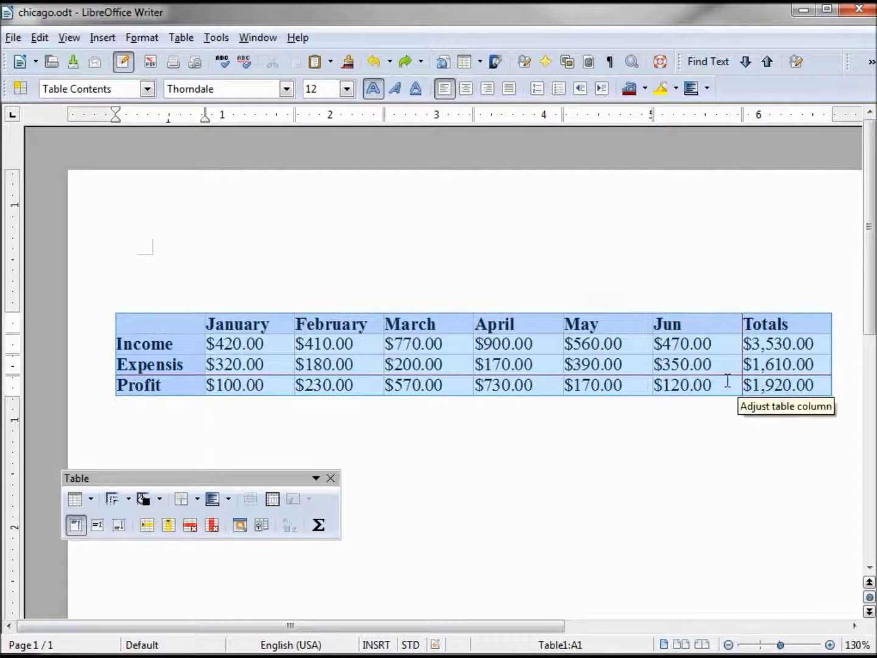
pyautogui.click(239, 524)
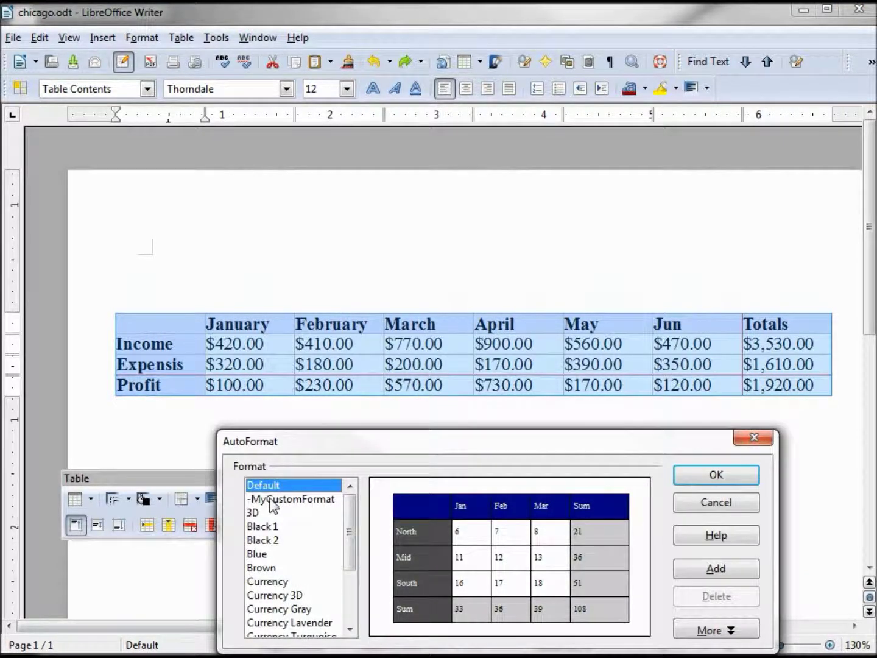
pyautogui.click(271, 500)
pyautogui.click(739, 476)
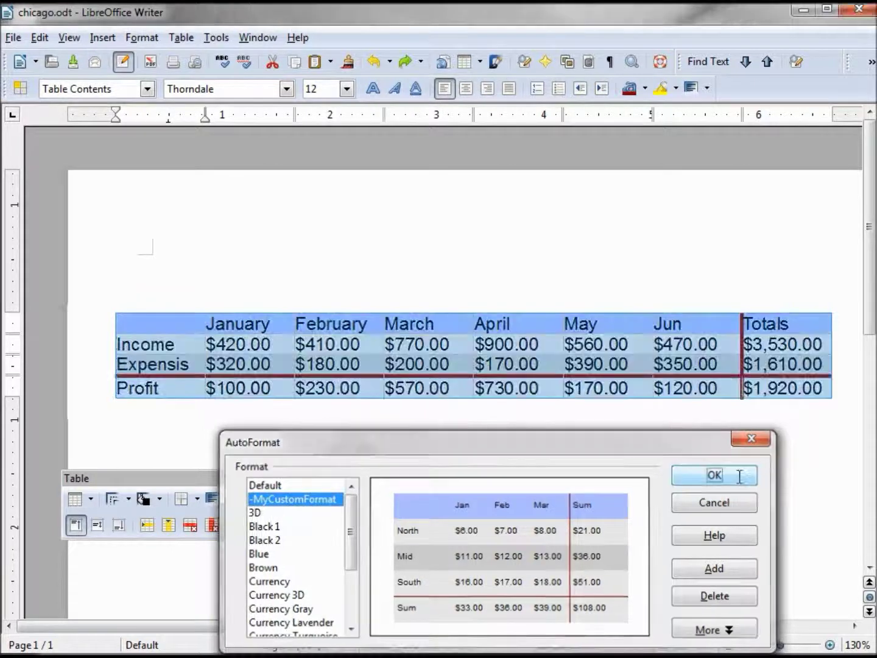
pyautogui.click(250, 329)
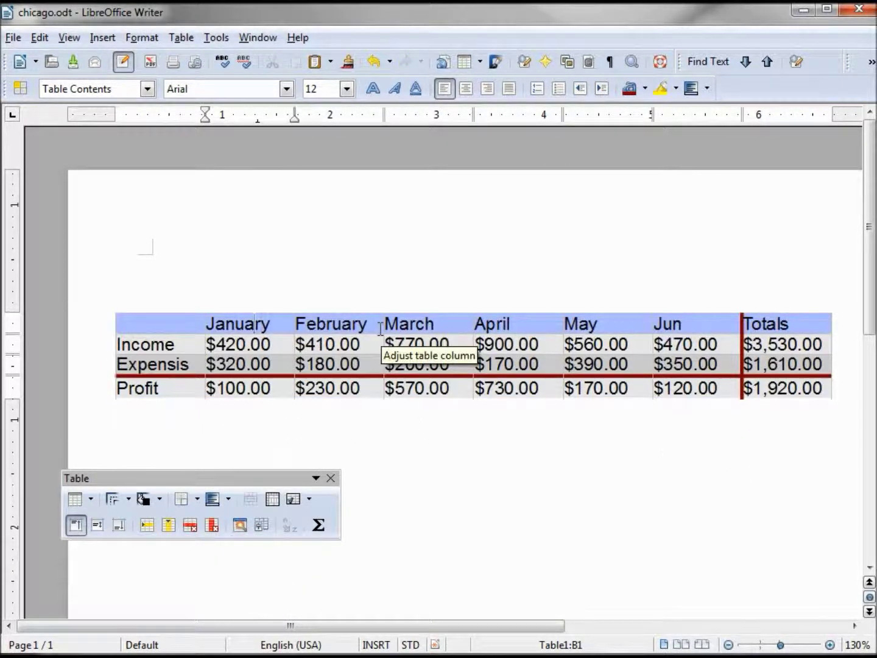